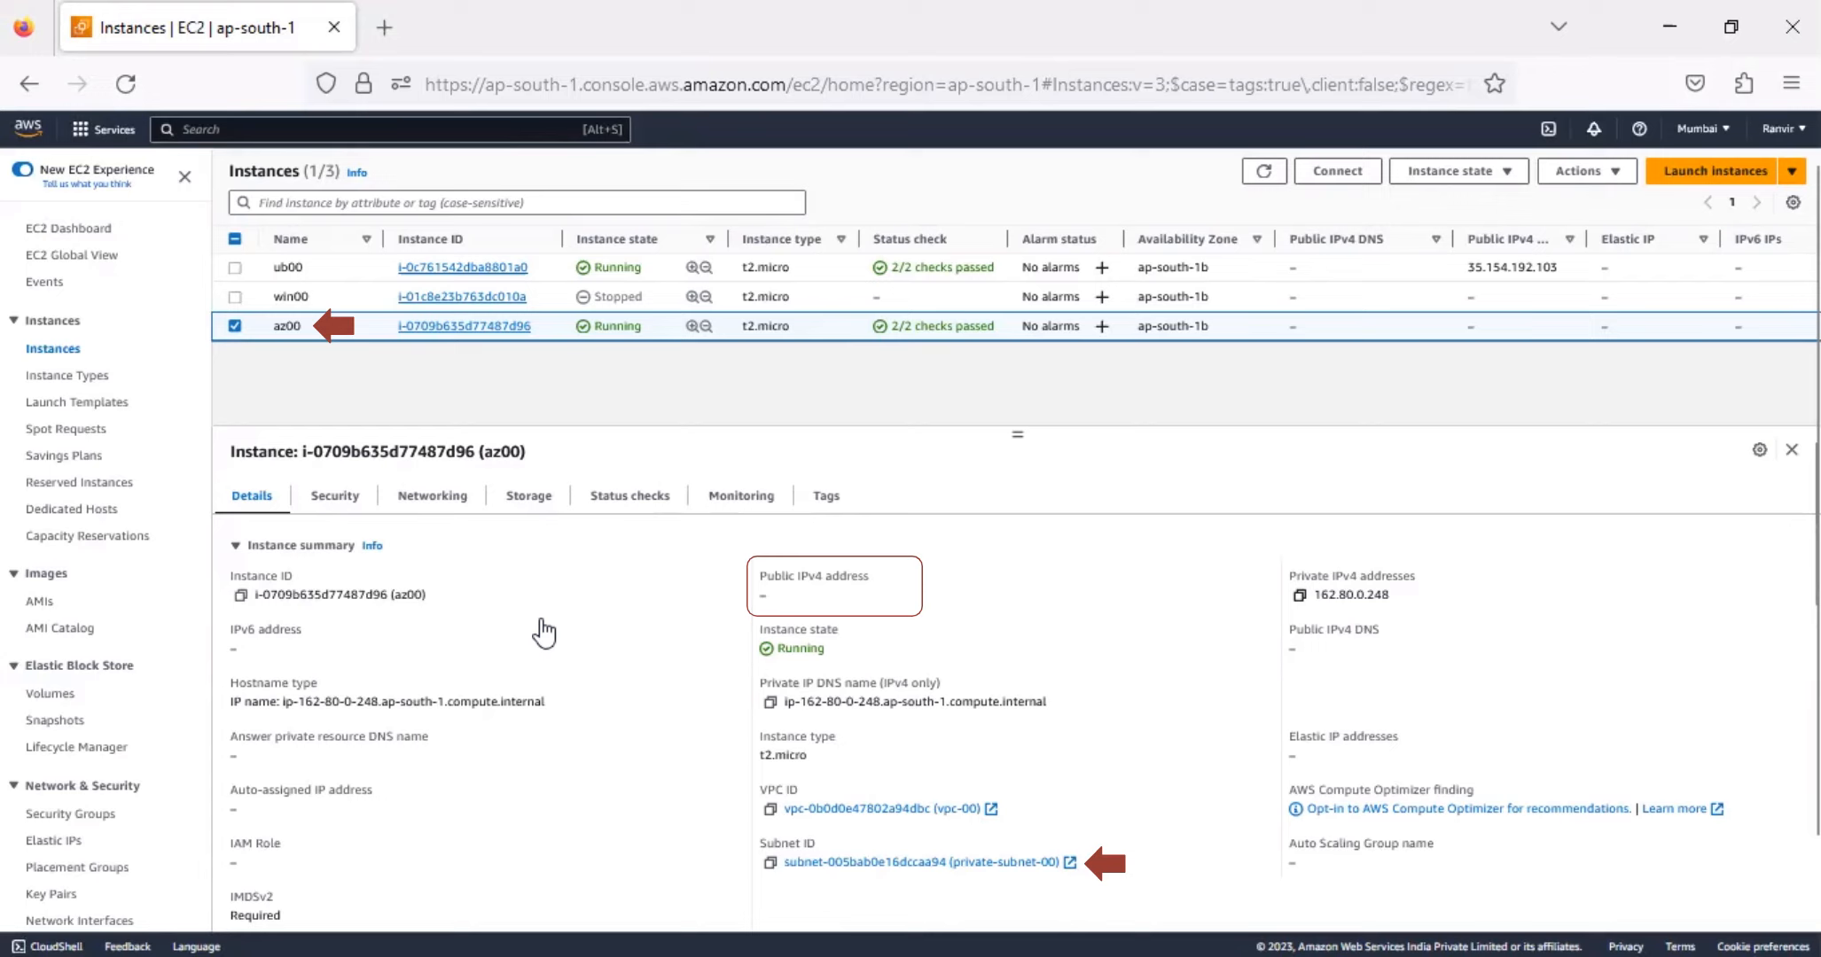
Step: Copy the private IPv4 address of instance az00, switch to PuTTY and open the saved session ub00
click(1298, 594)
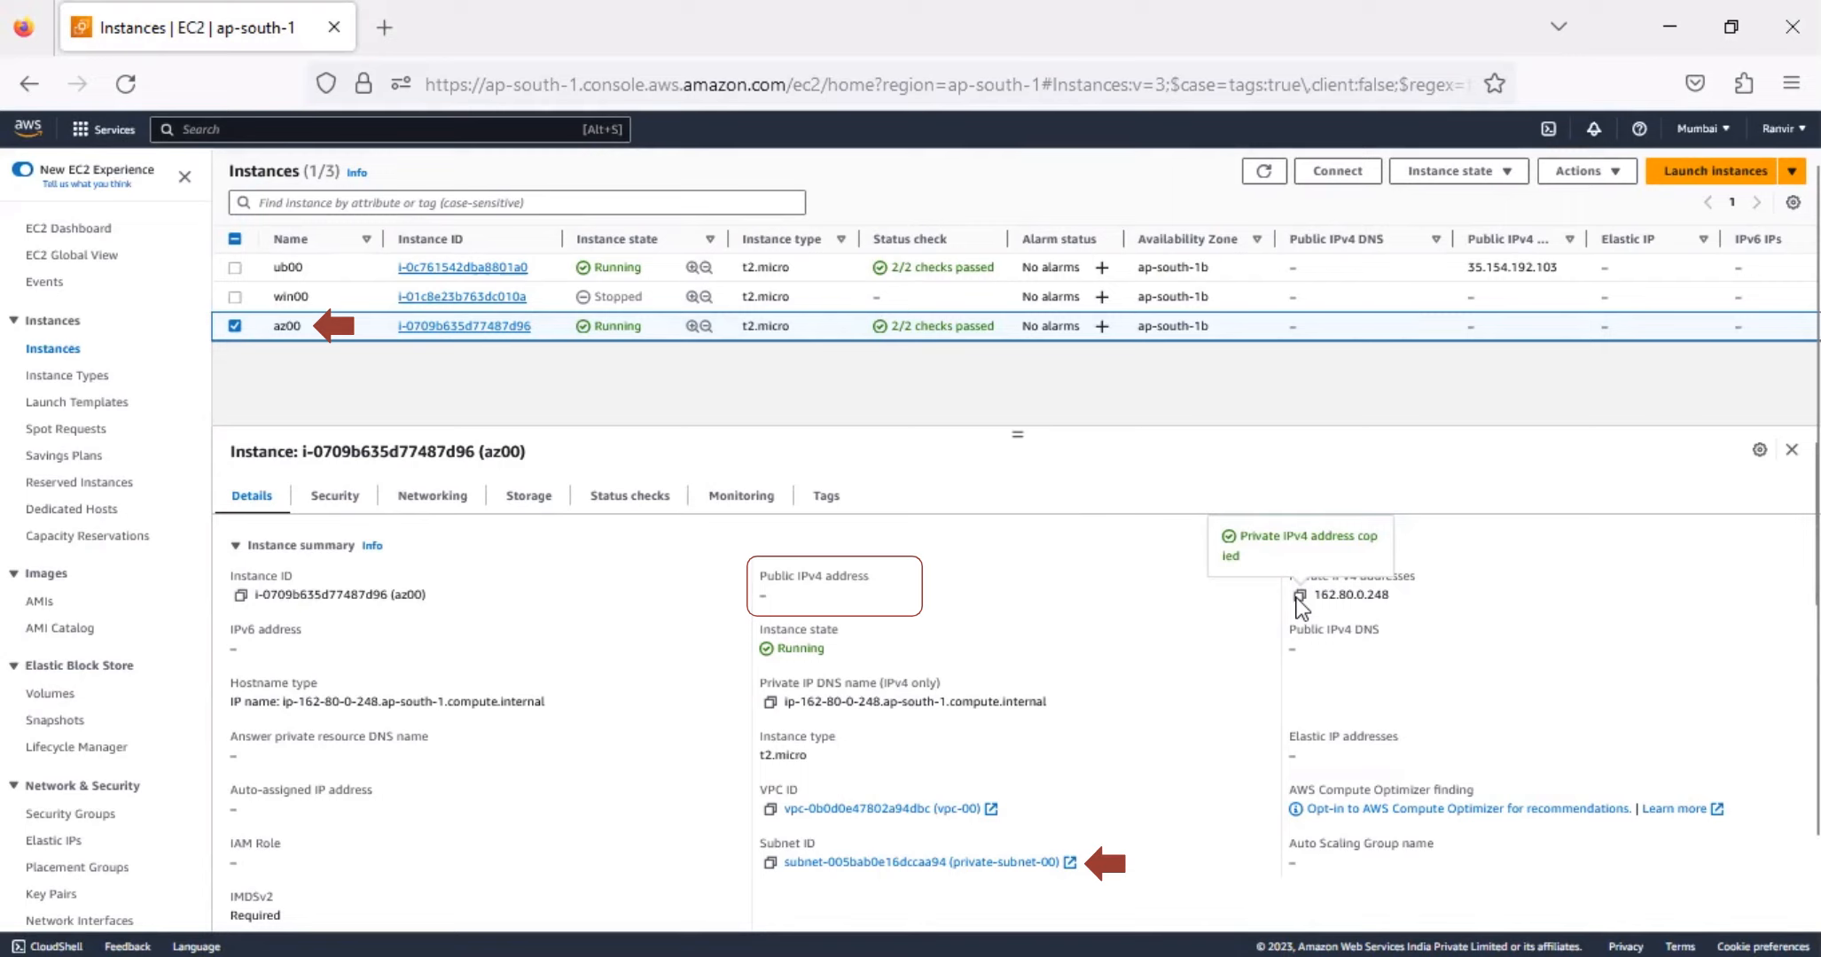
click(1674, 19)
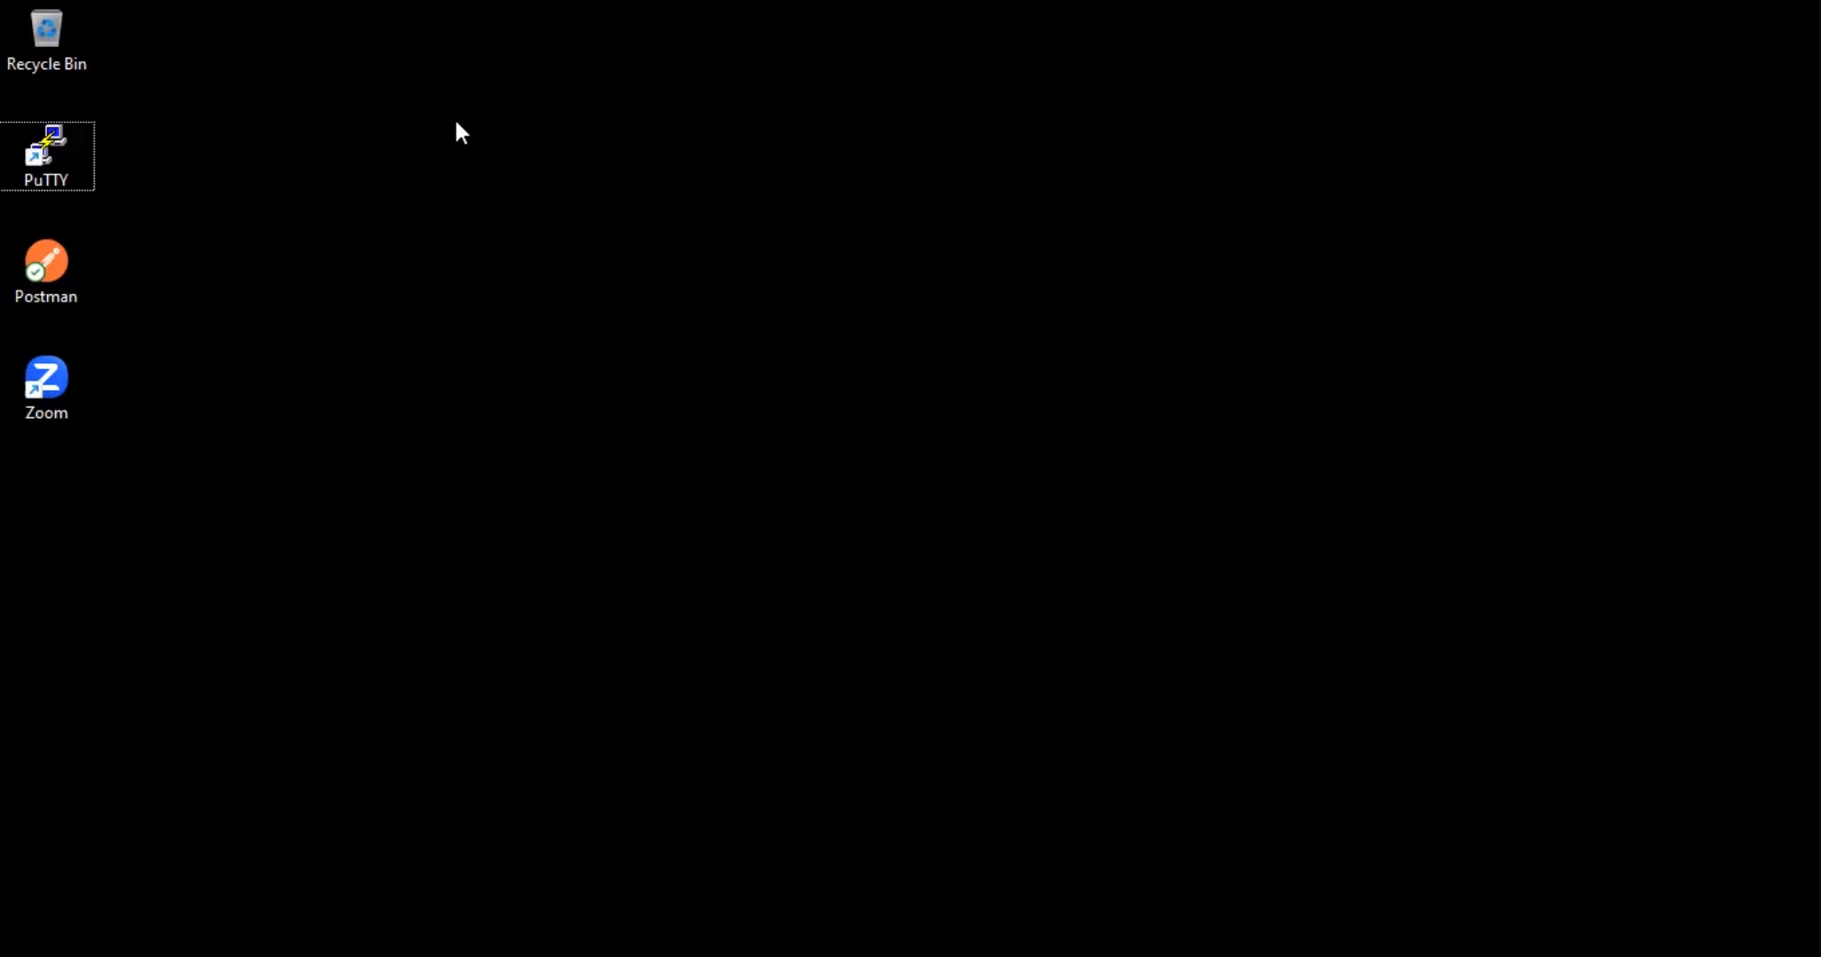
double_click(38, 129)
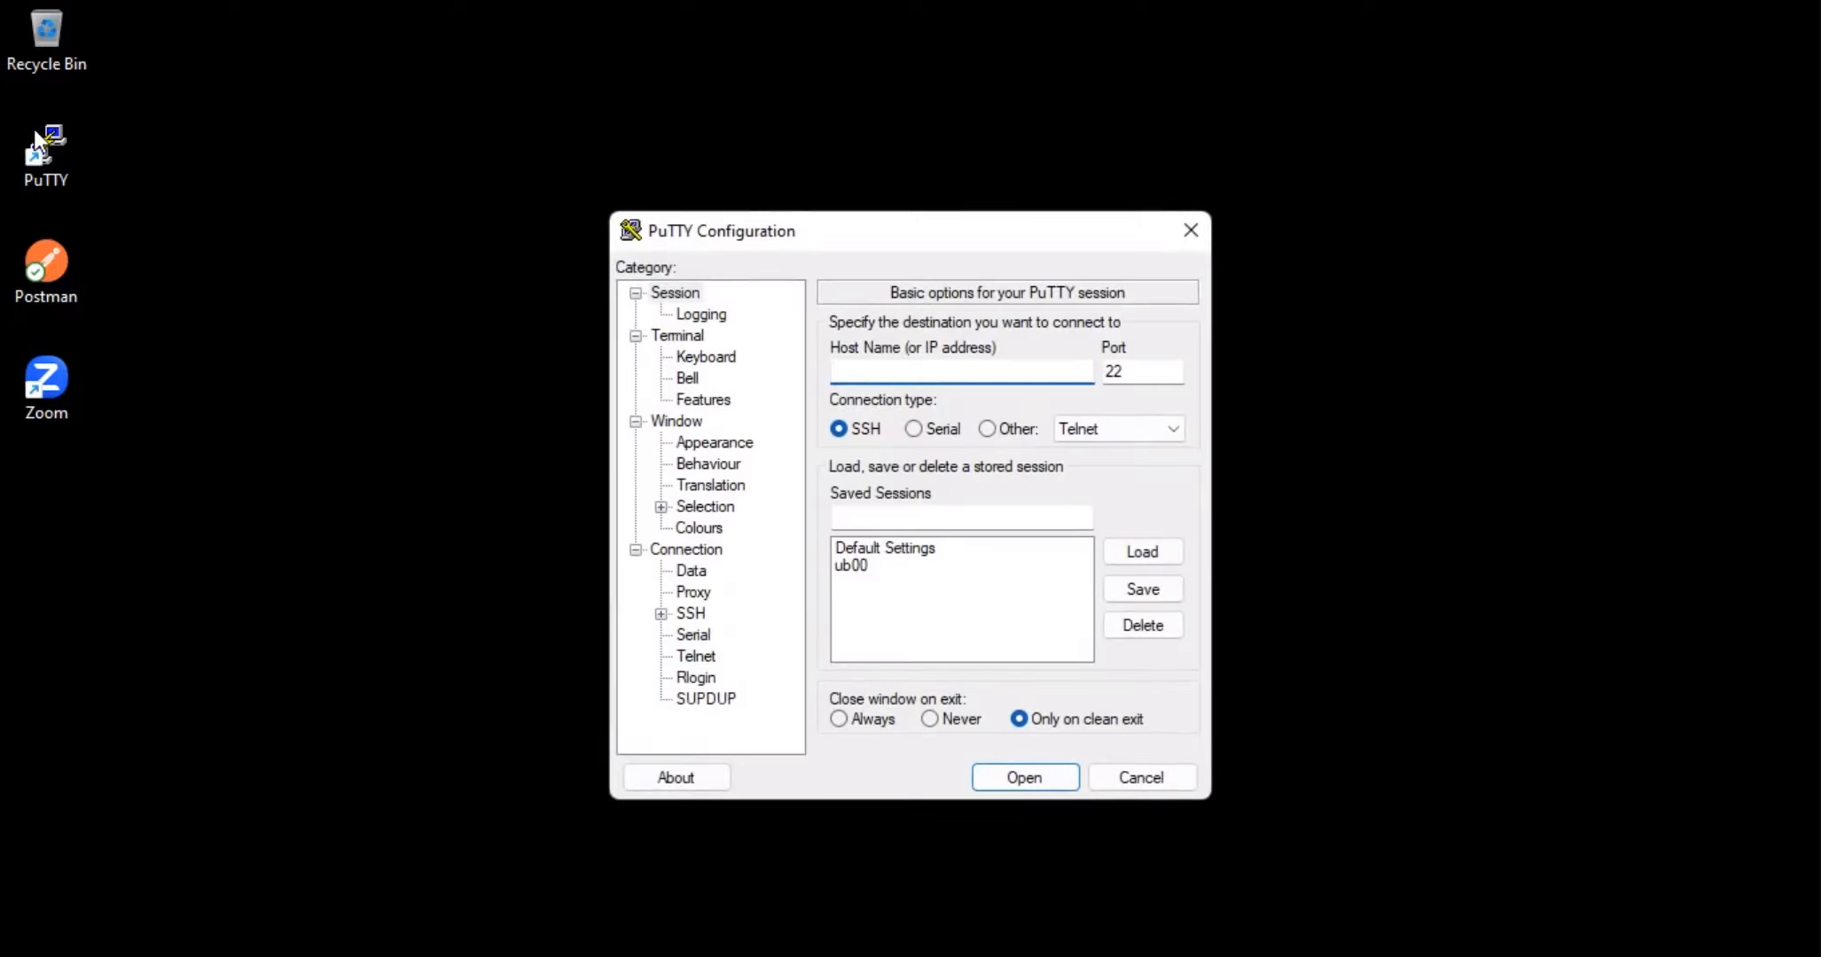
double_click(847, 565)
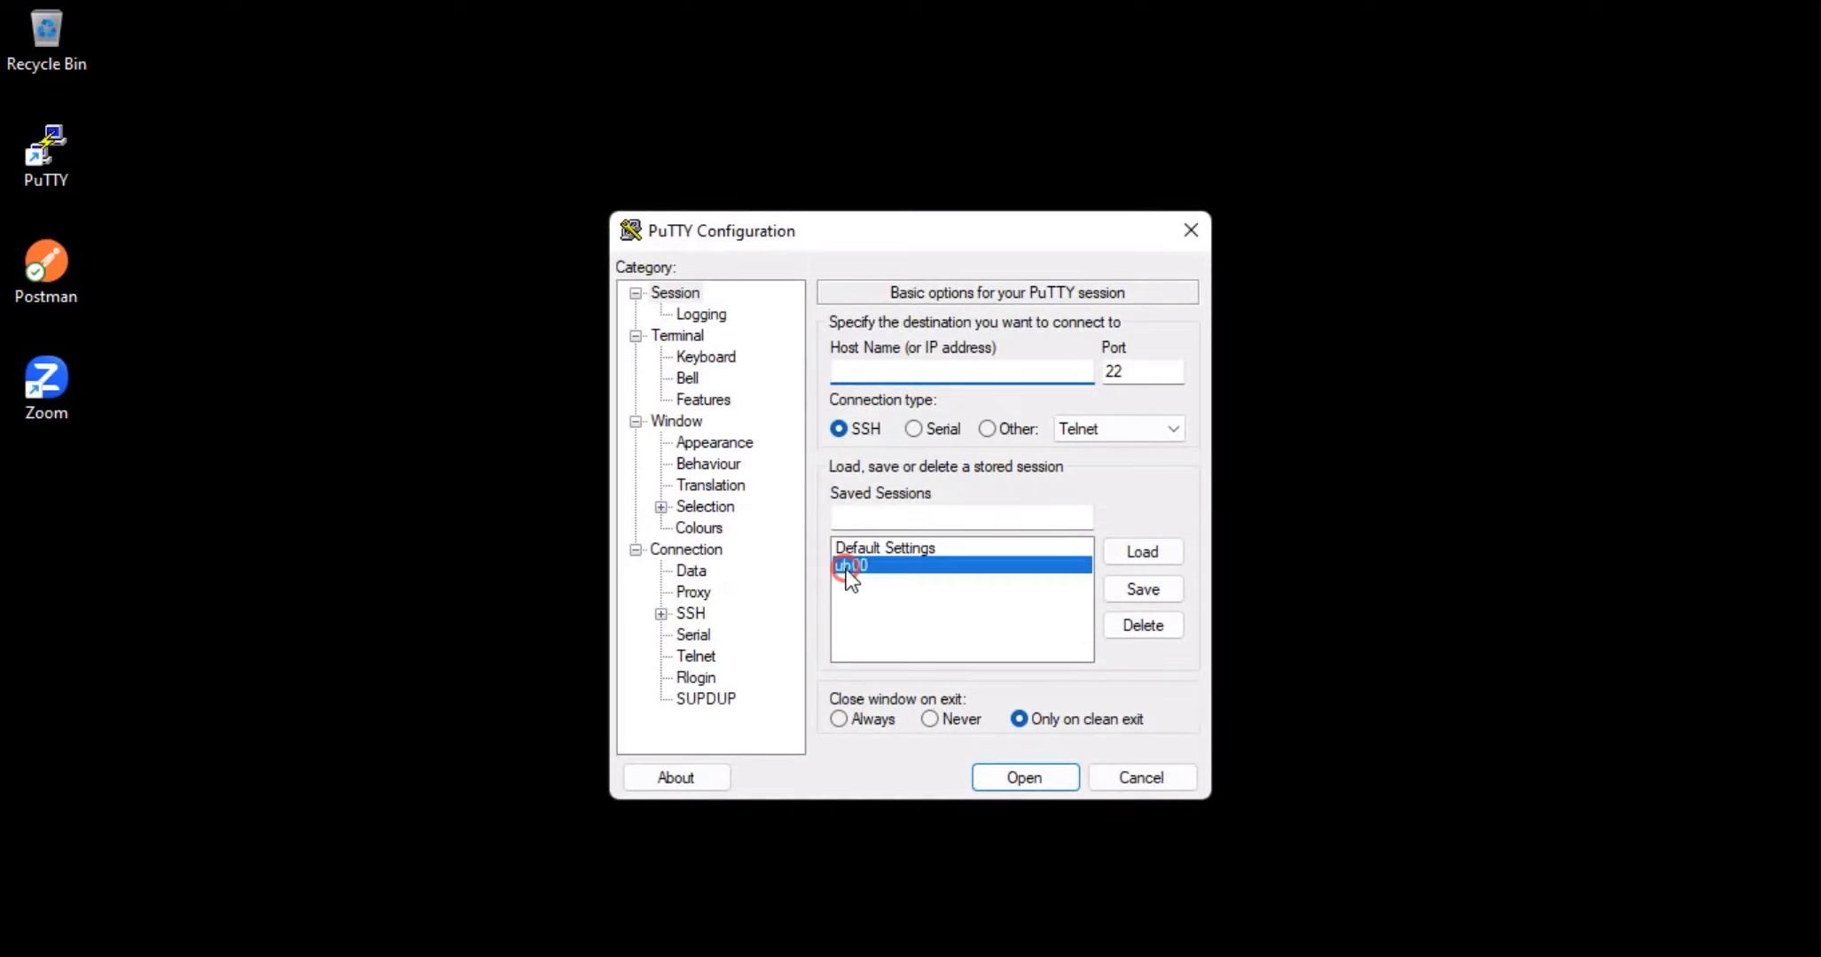
text(ssh)
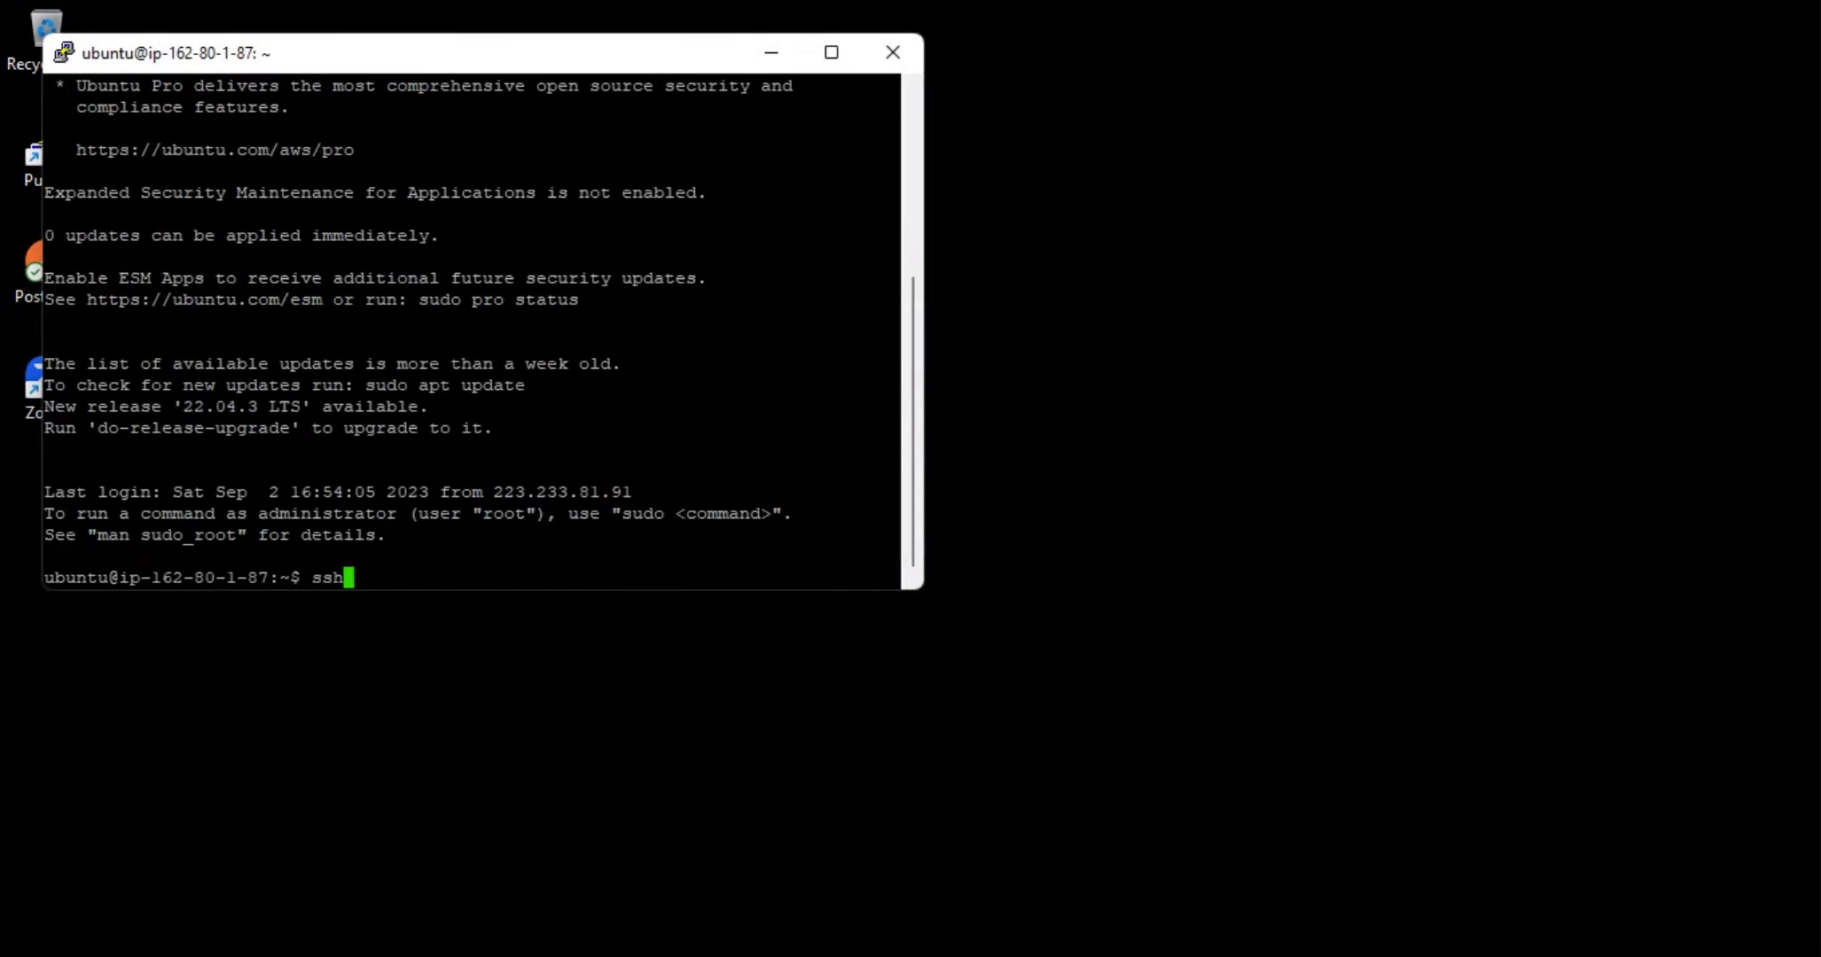
text( -i kp00.pem )
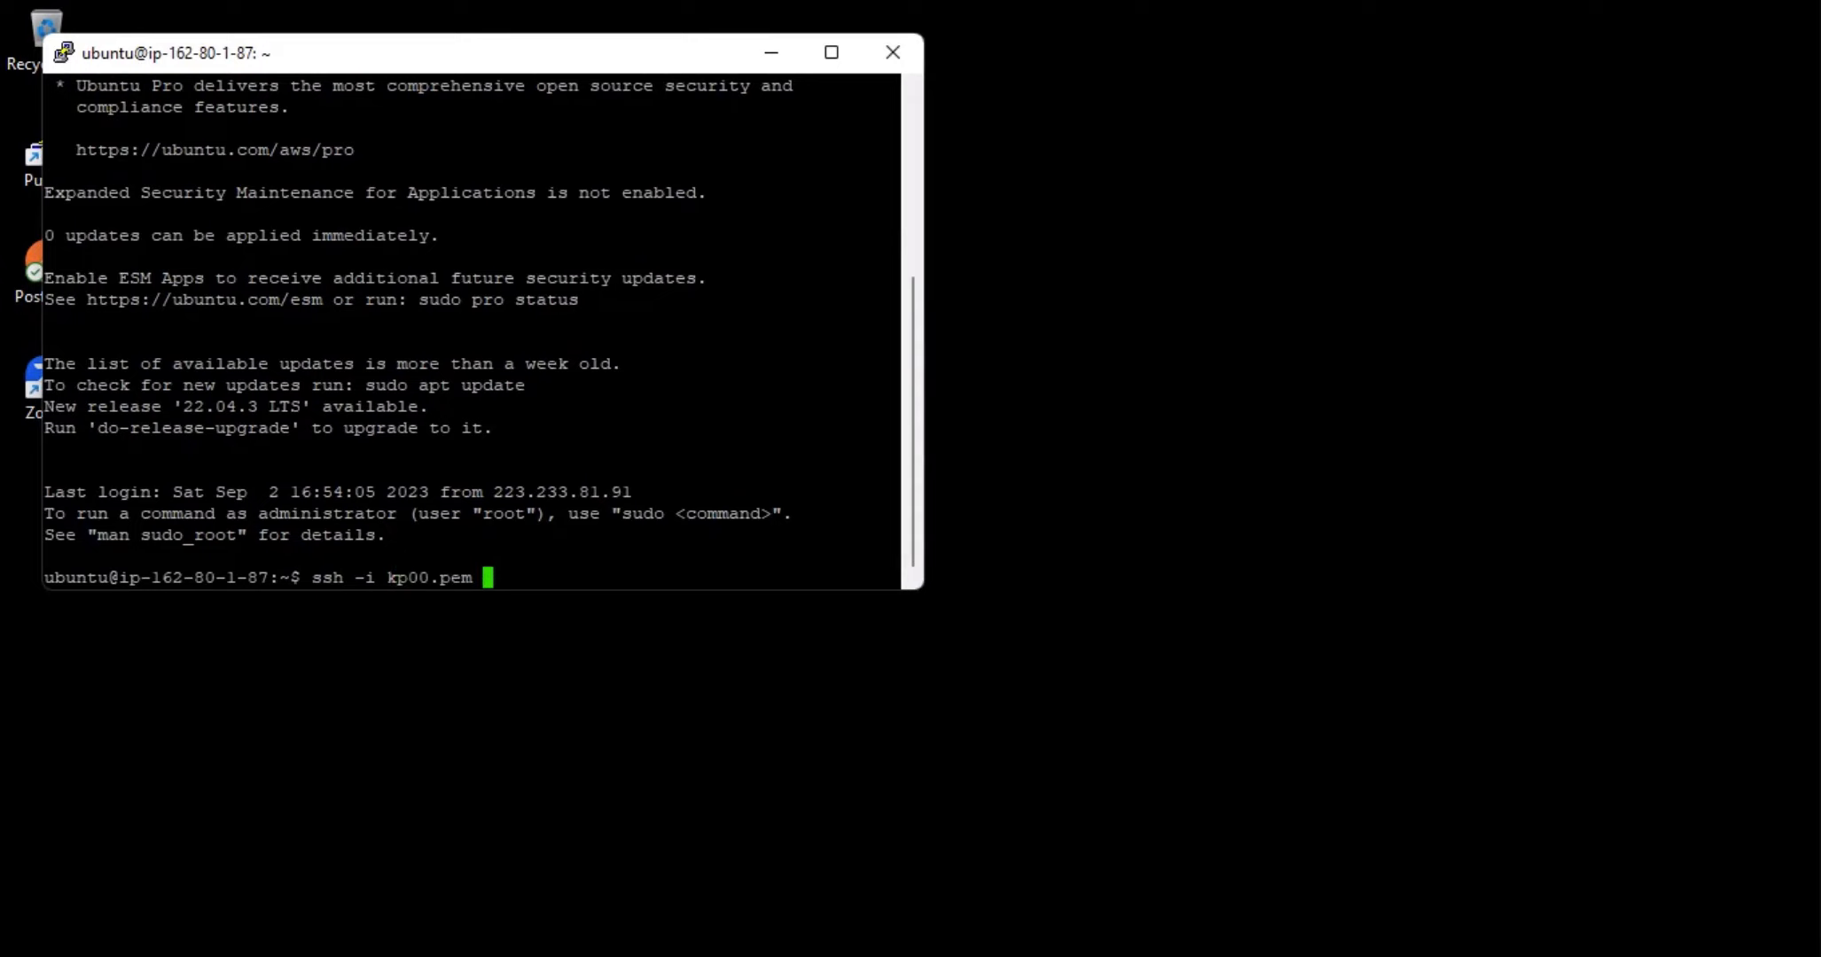
text(ec2-user@)
key(shift+Insert)
key(Return)
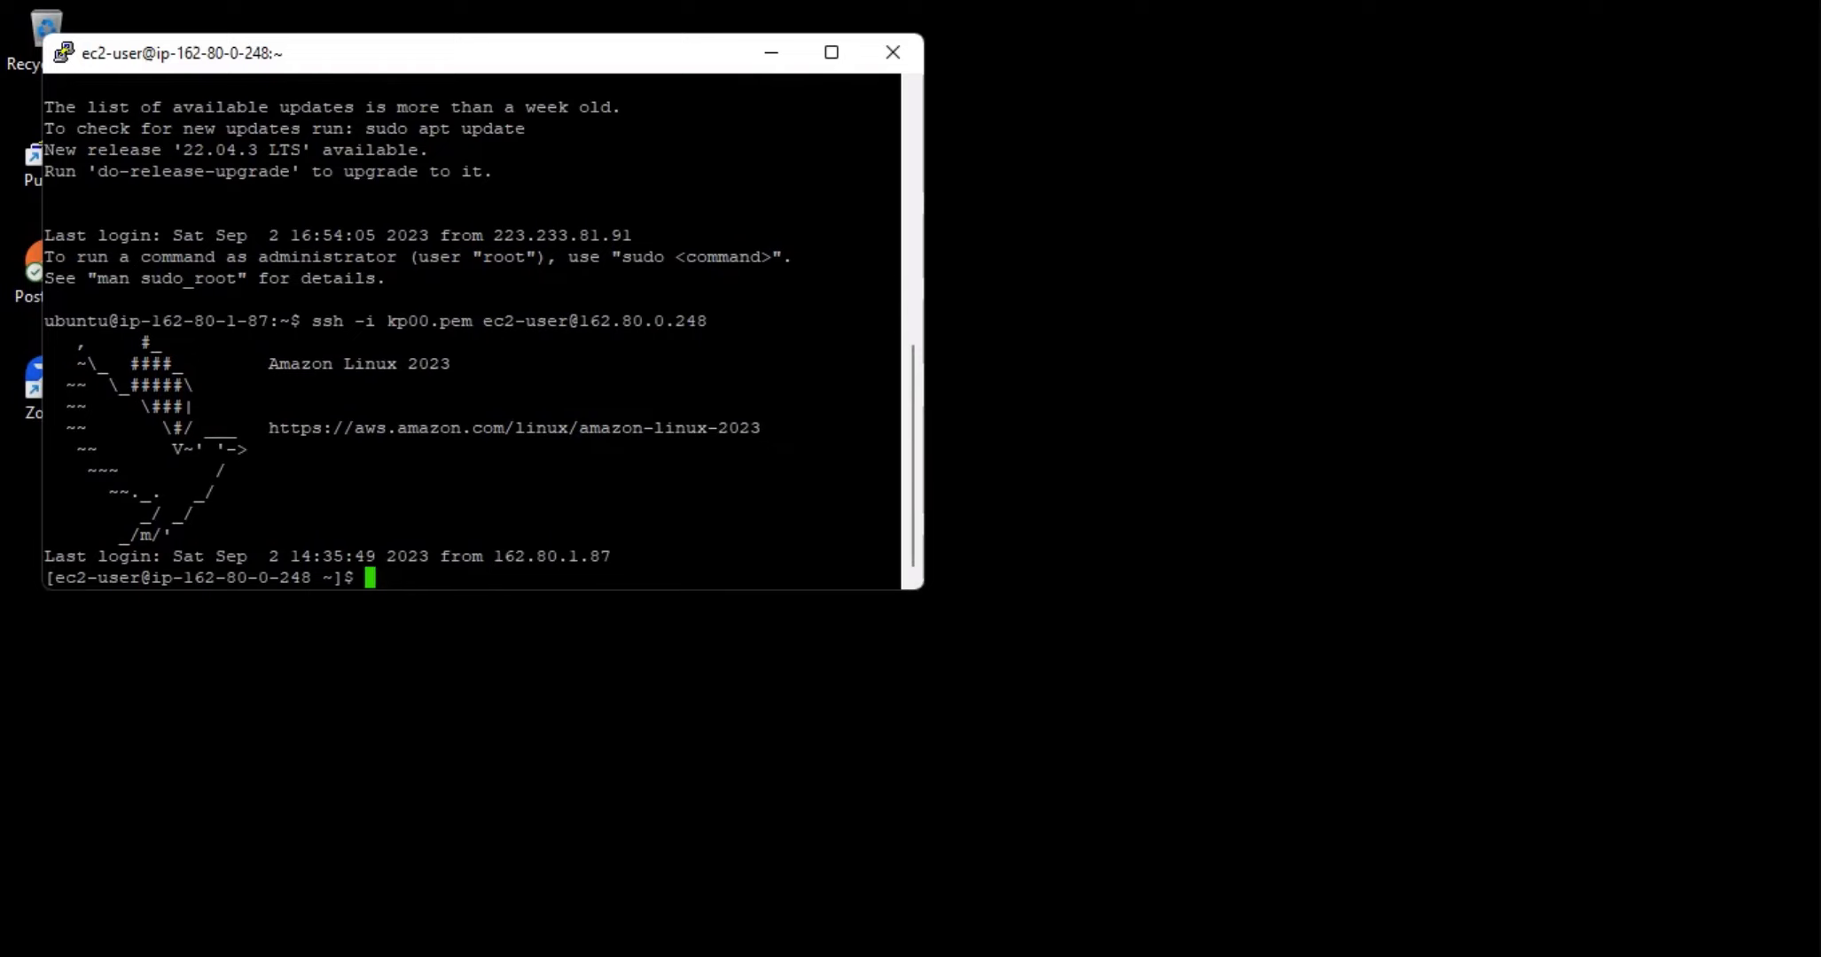
Step: Test the private instance's internet access by pinging google.com, and stop the ping
text(ping g)
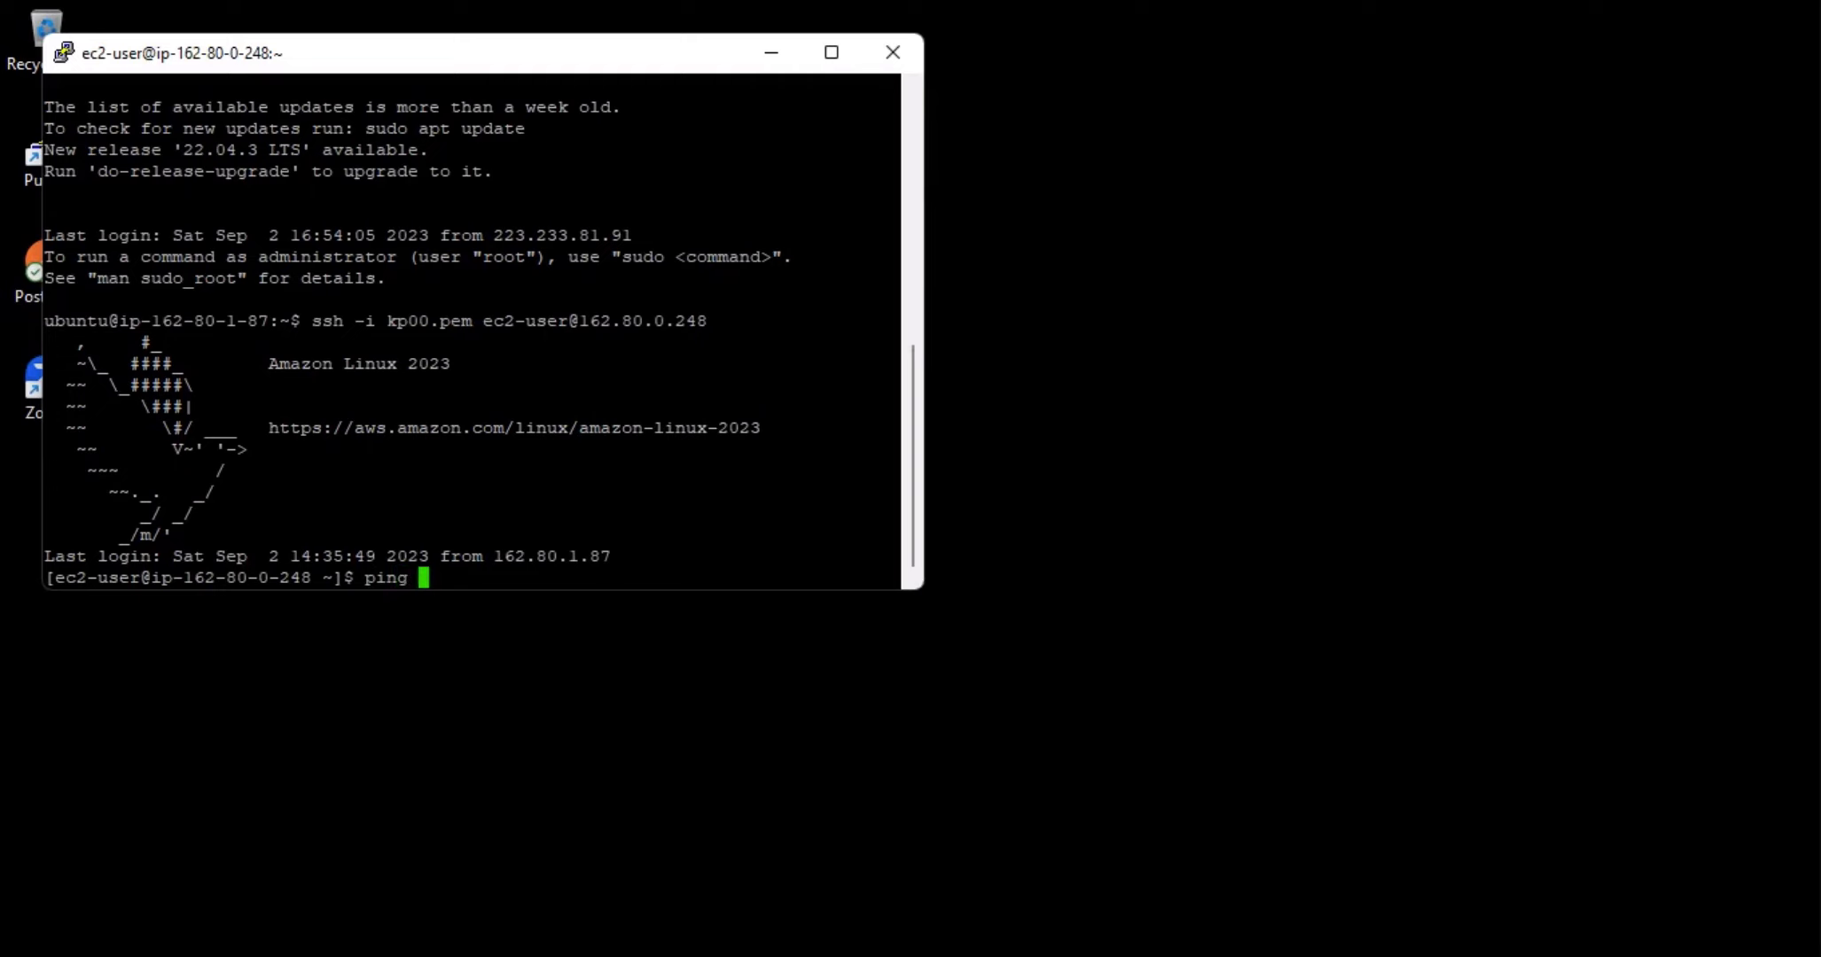
text(oogle.com)
key(Return)
key(ctrl+c)
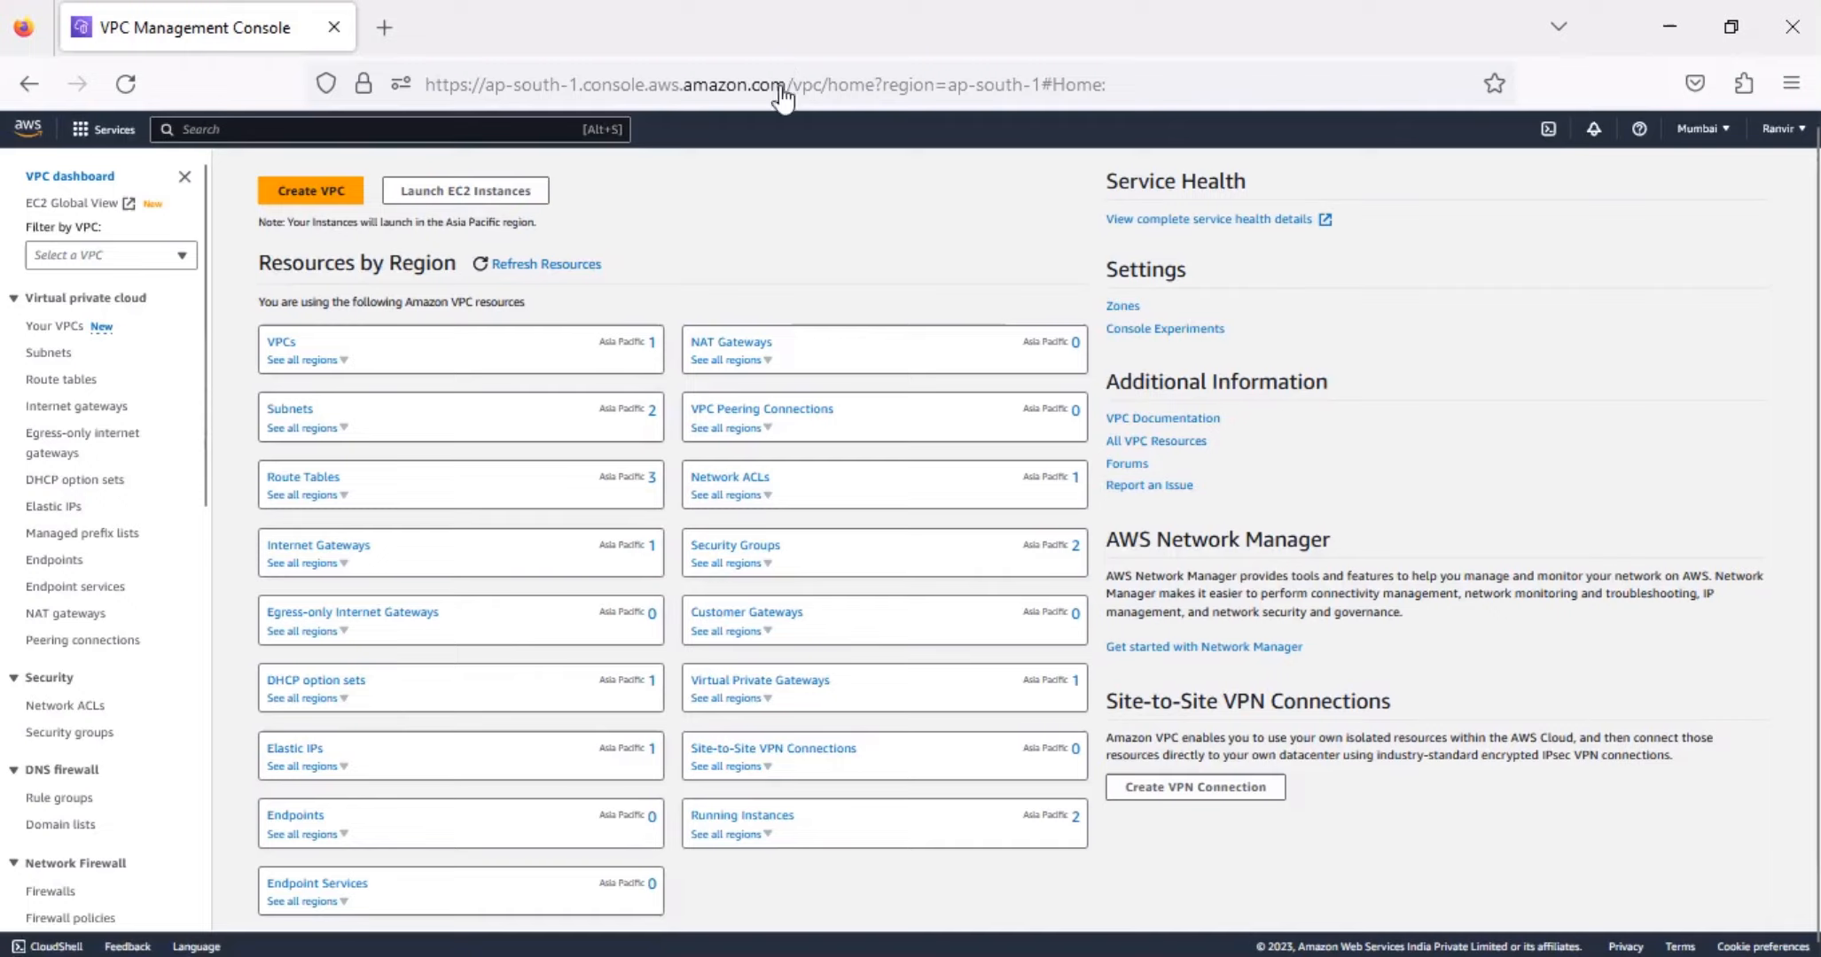
Step: Start a new NAT gateway in the VPC console, naming it ngw-00 and choosing public-subnet-00 as its subnet
click(86, 613)
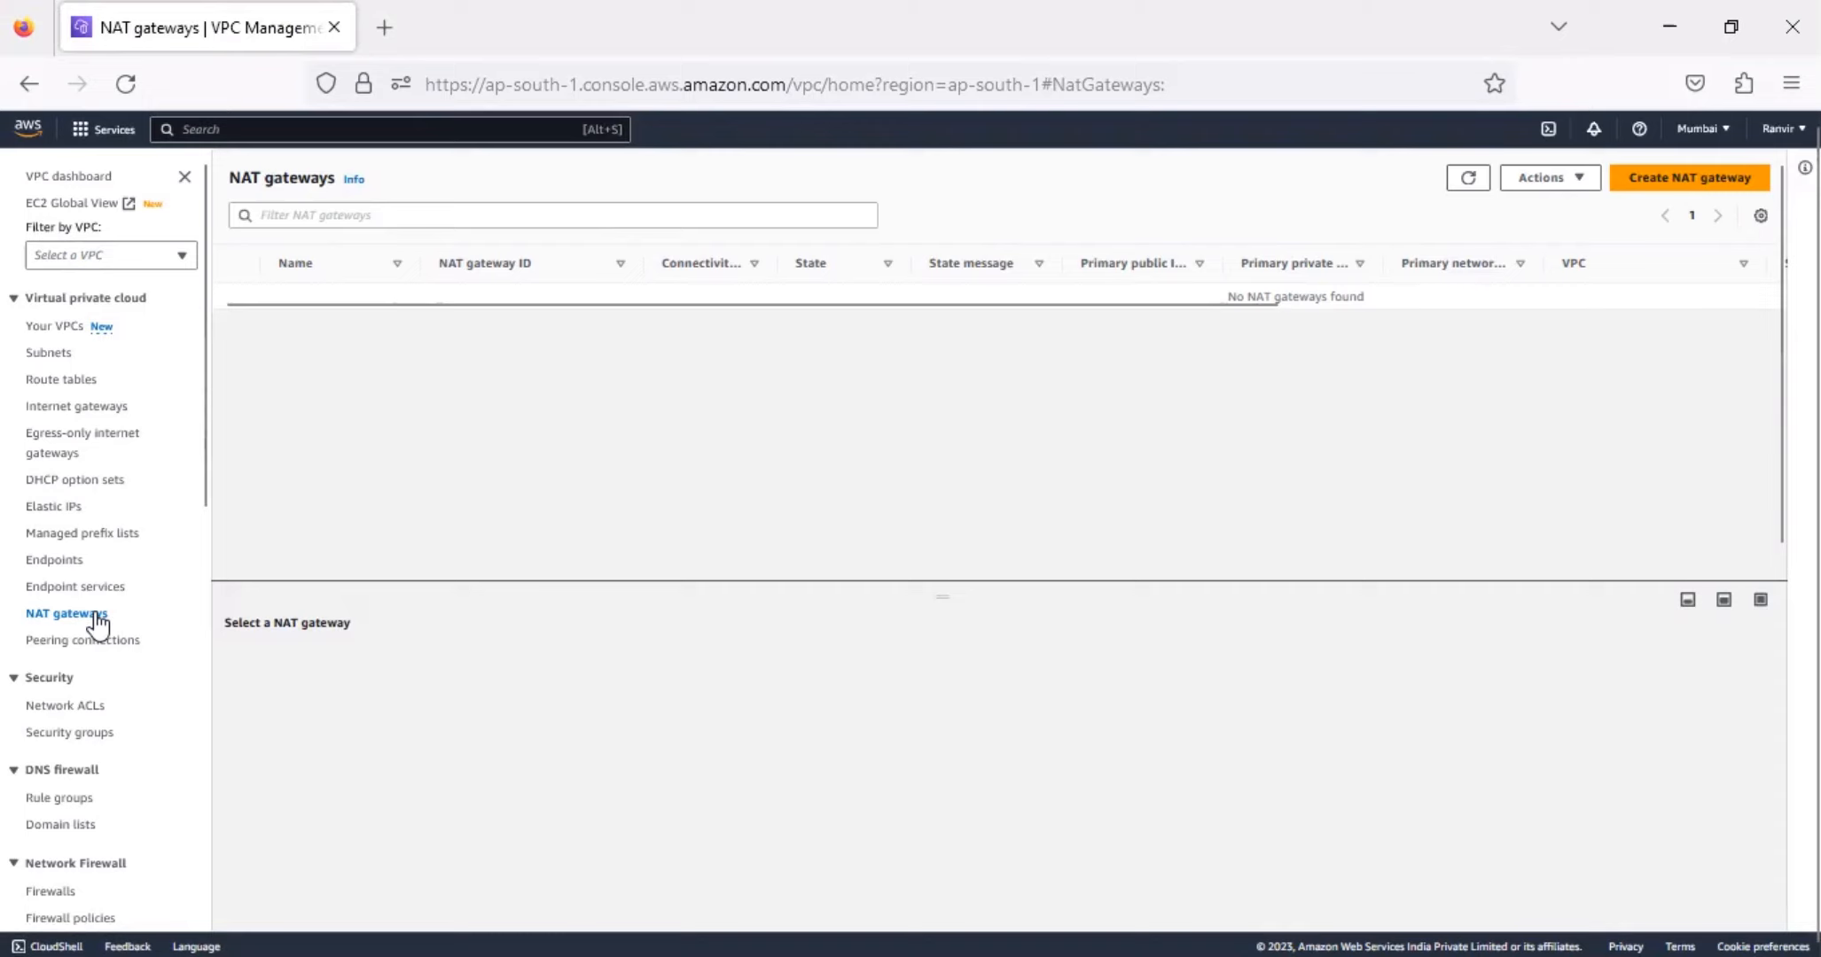
click(1650, 184)
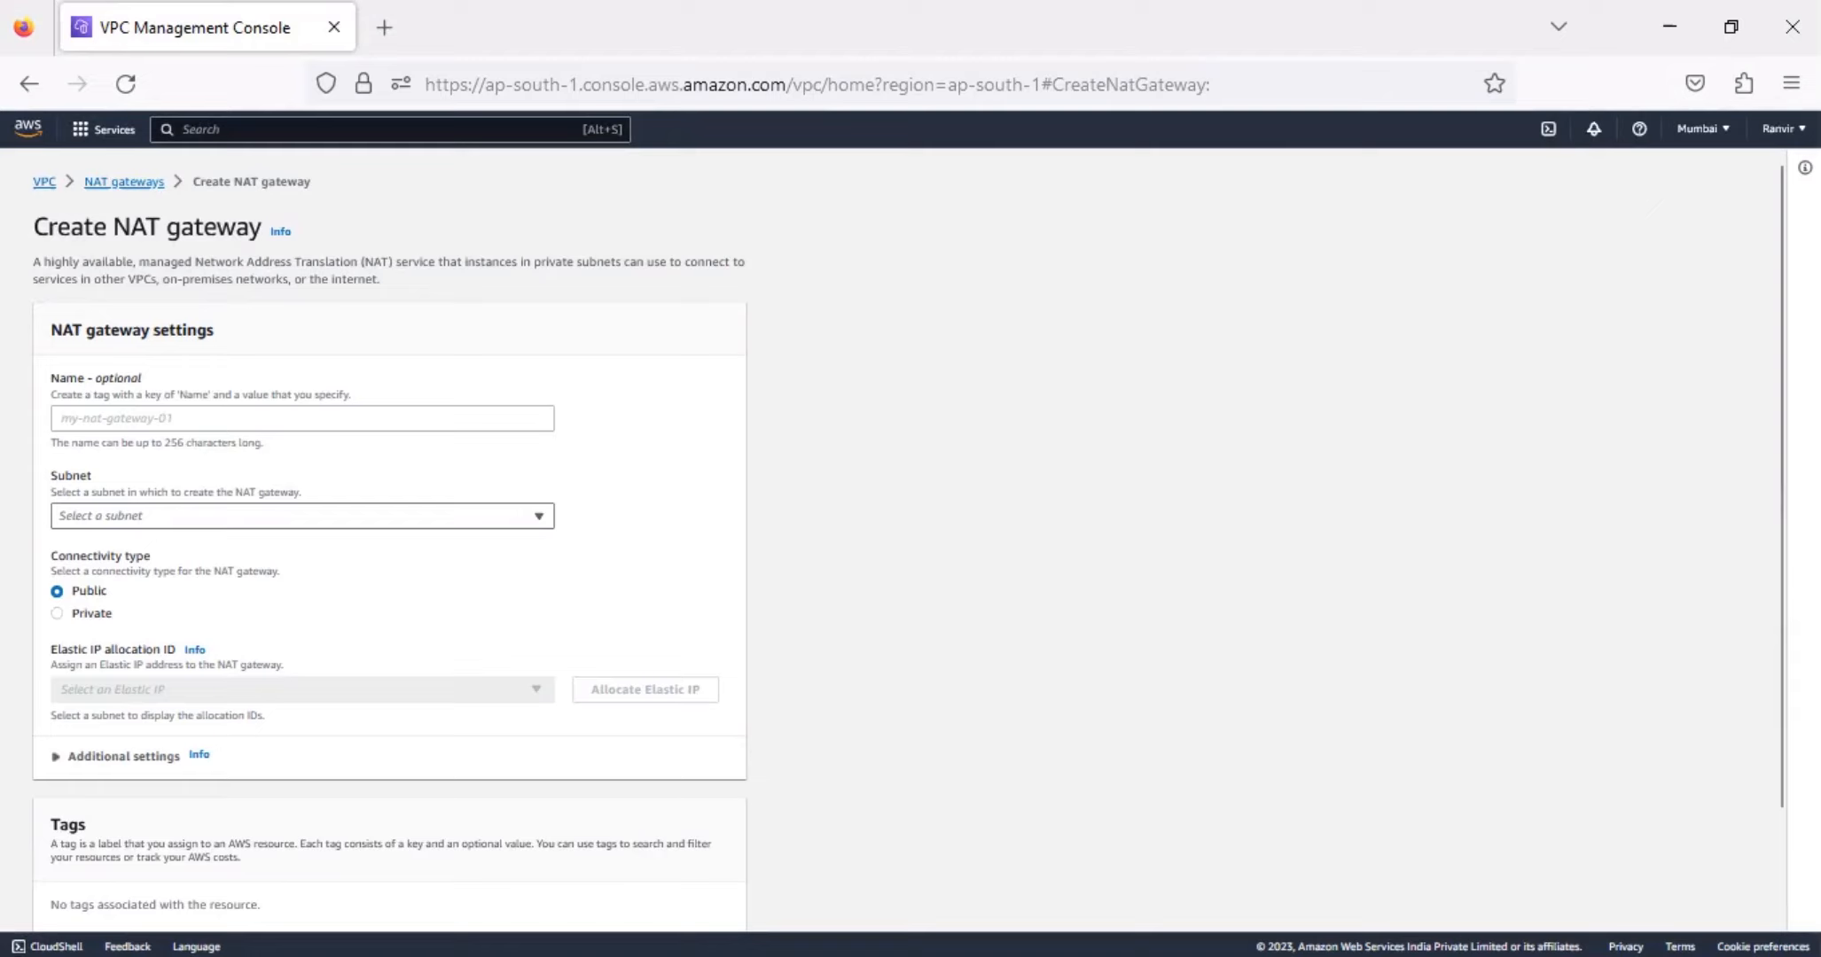
click(435, 417)
text(ng)
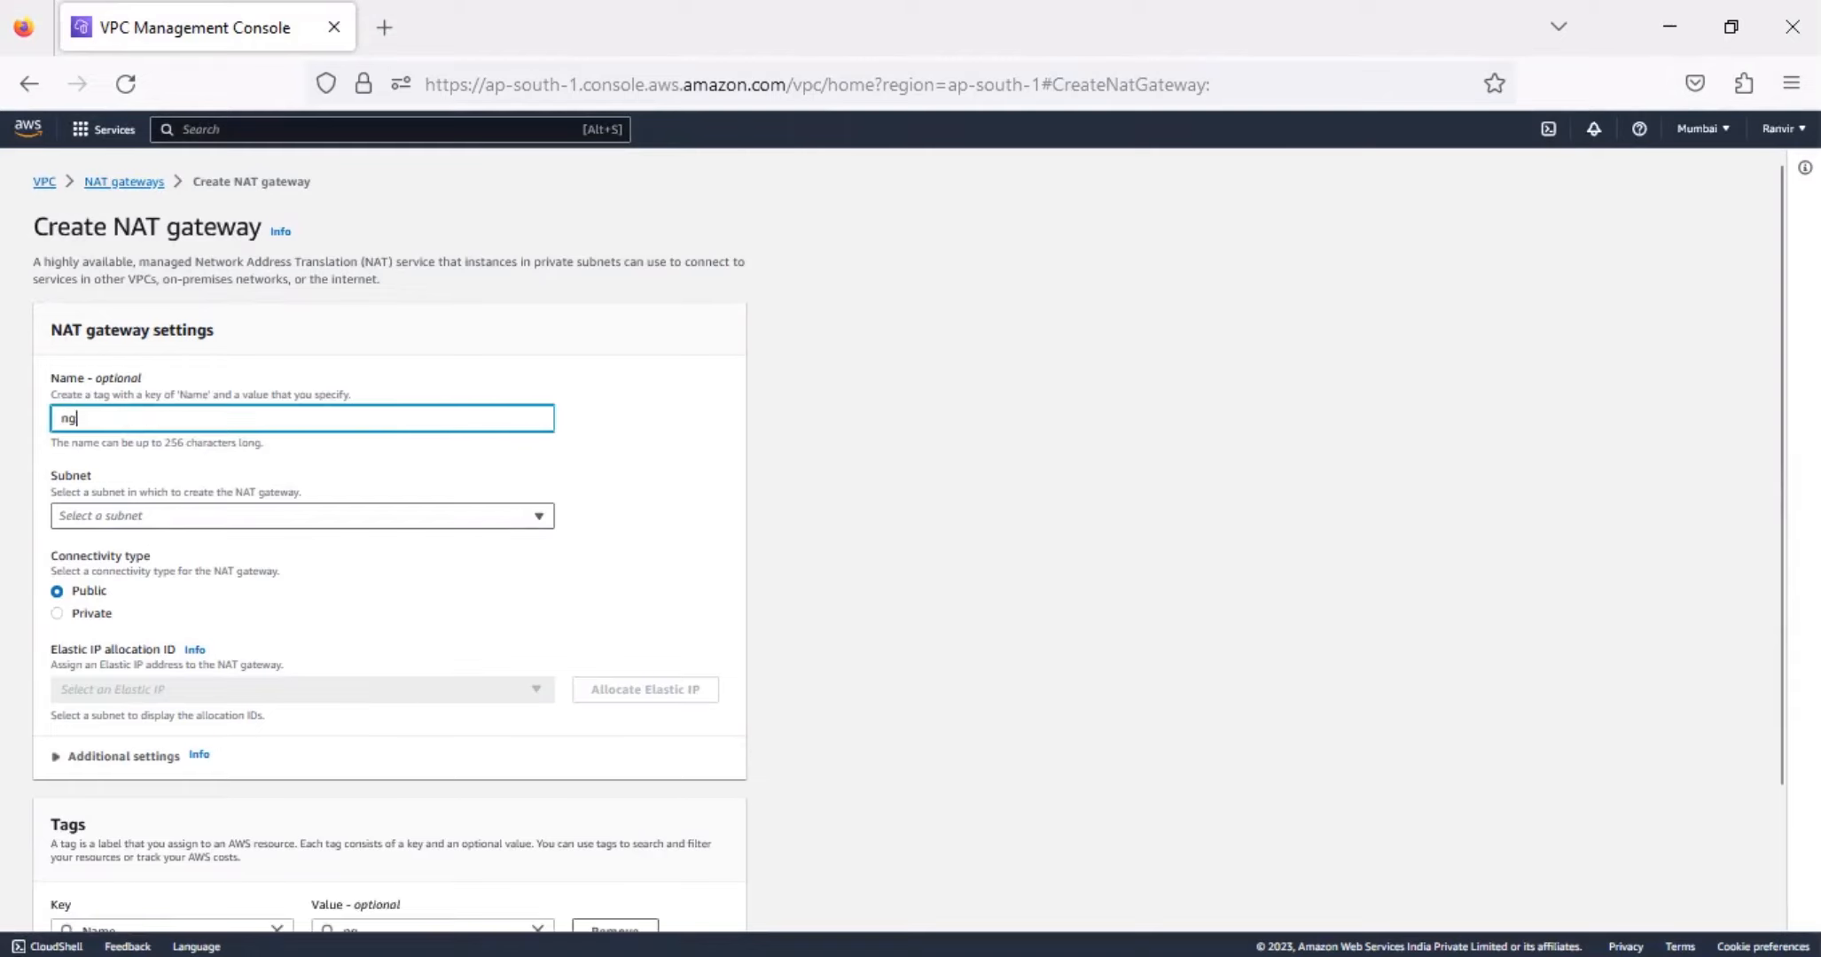
text(w-00)
click(458, 520)
click(460, 585)
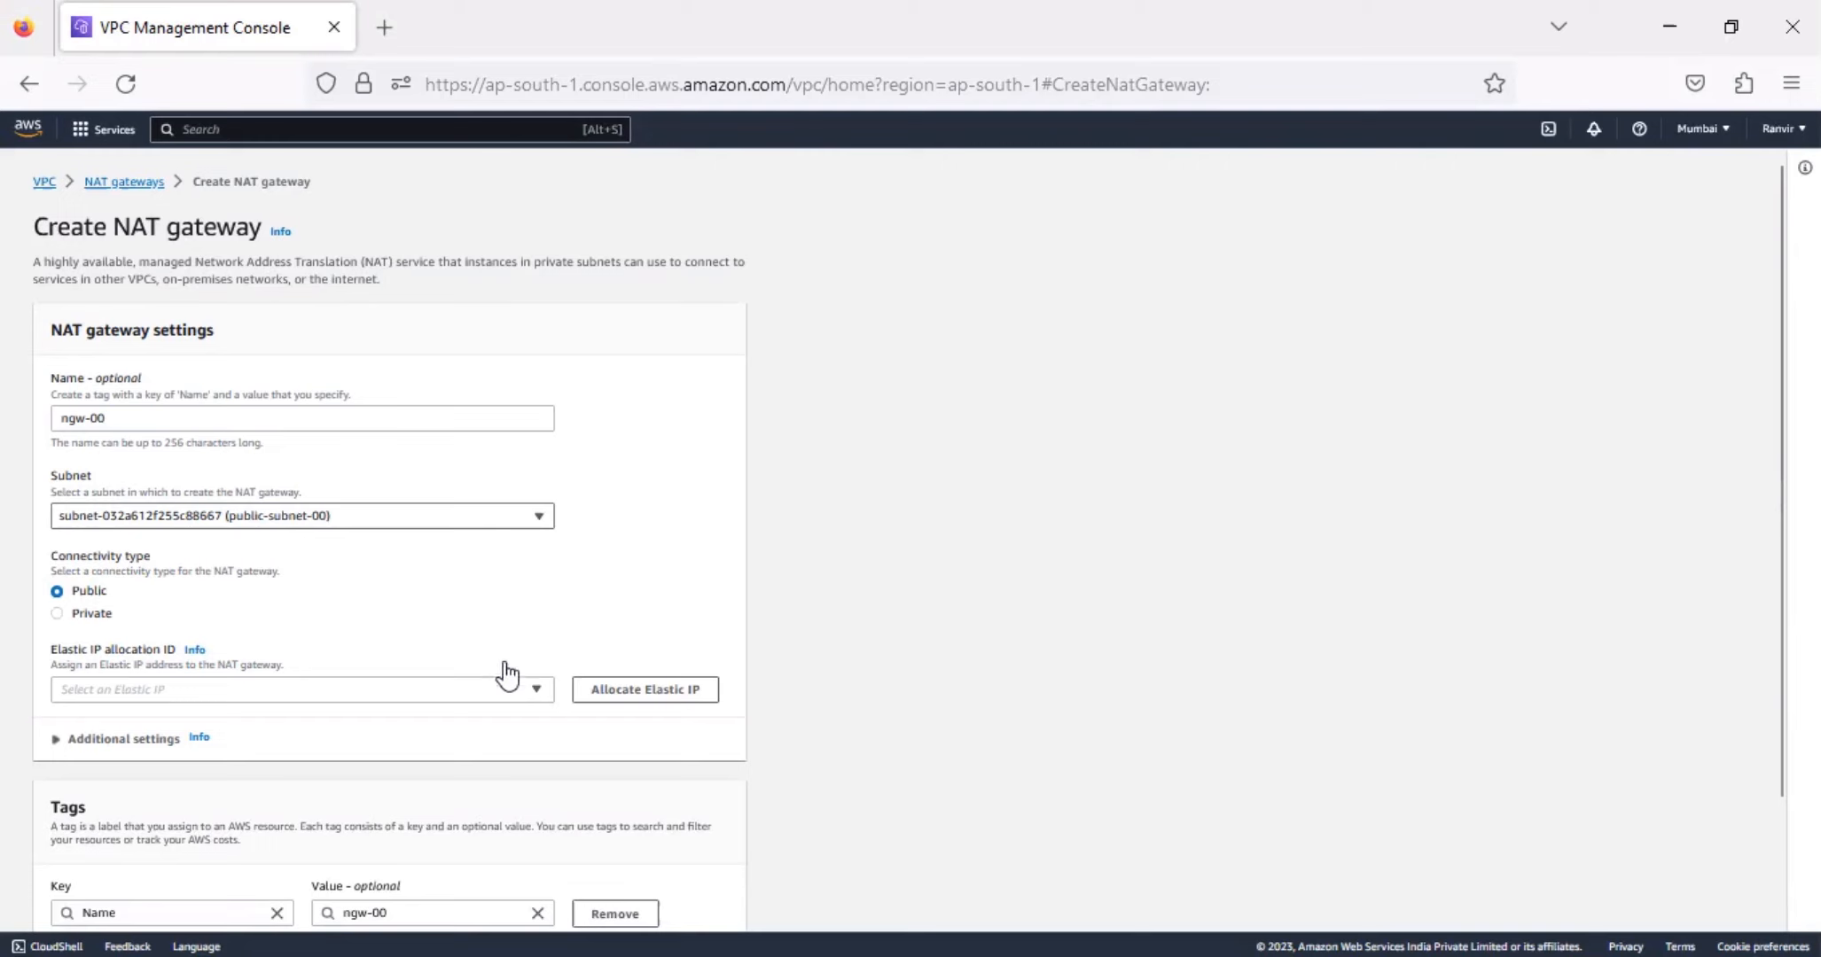
Step: Allocate an Elastic IP for the NAT gateway, create the gateway and return to the NAT gateways list
click(635, 698)
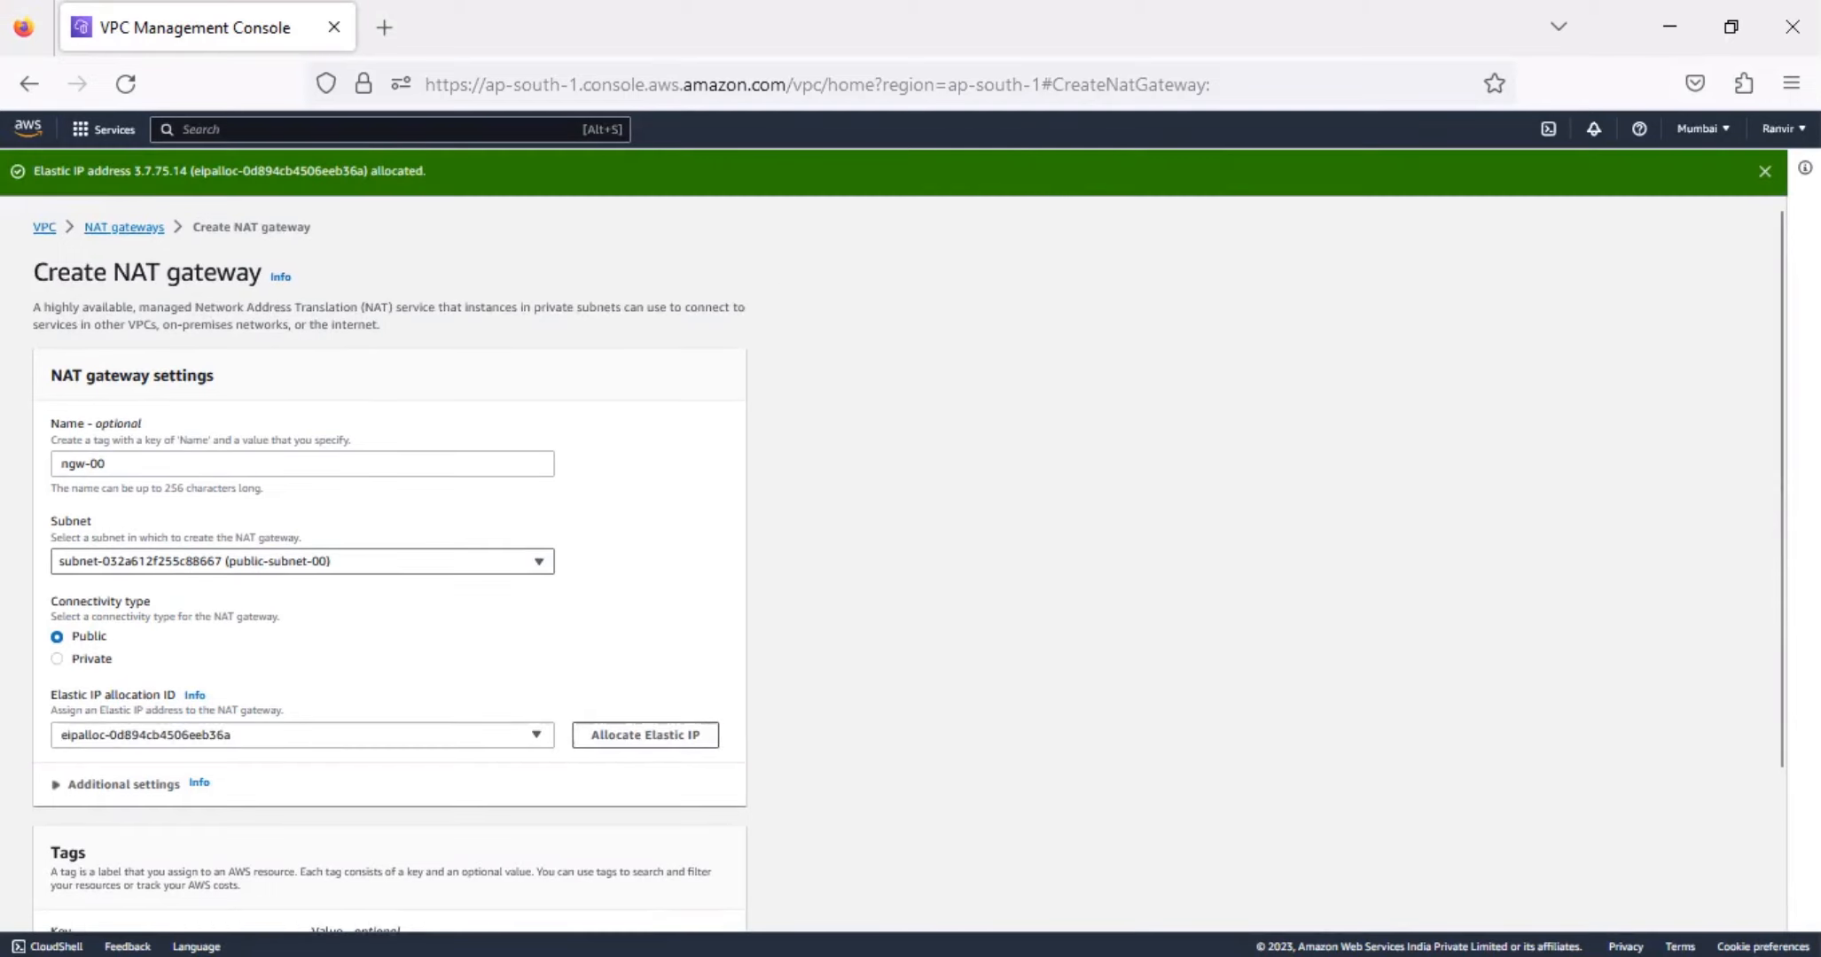
scroll(744, 833, down, 3)
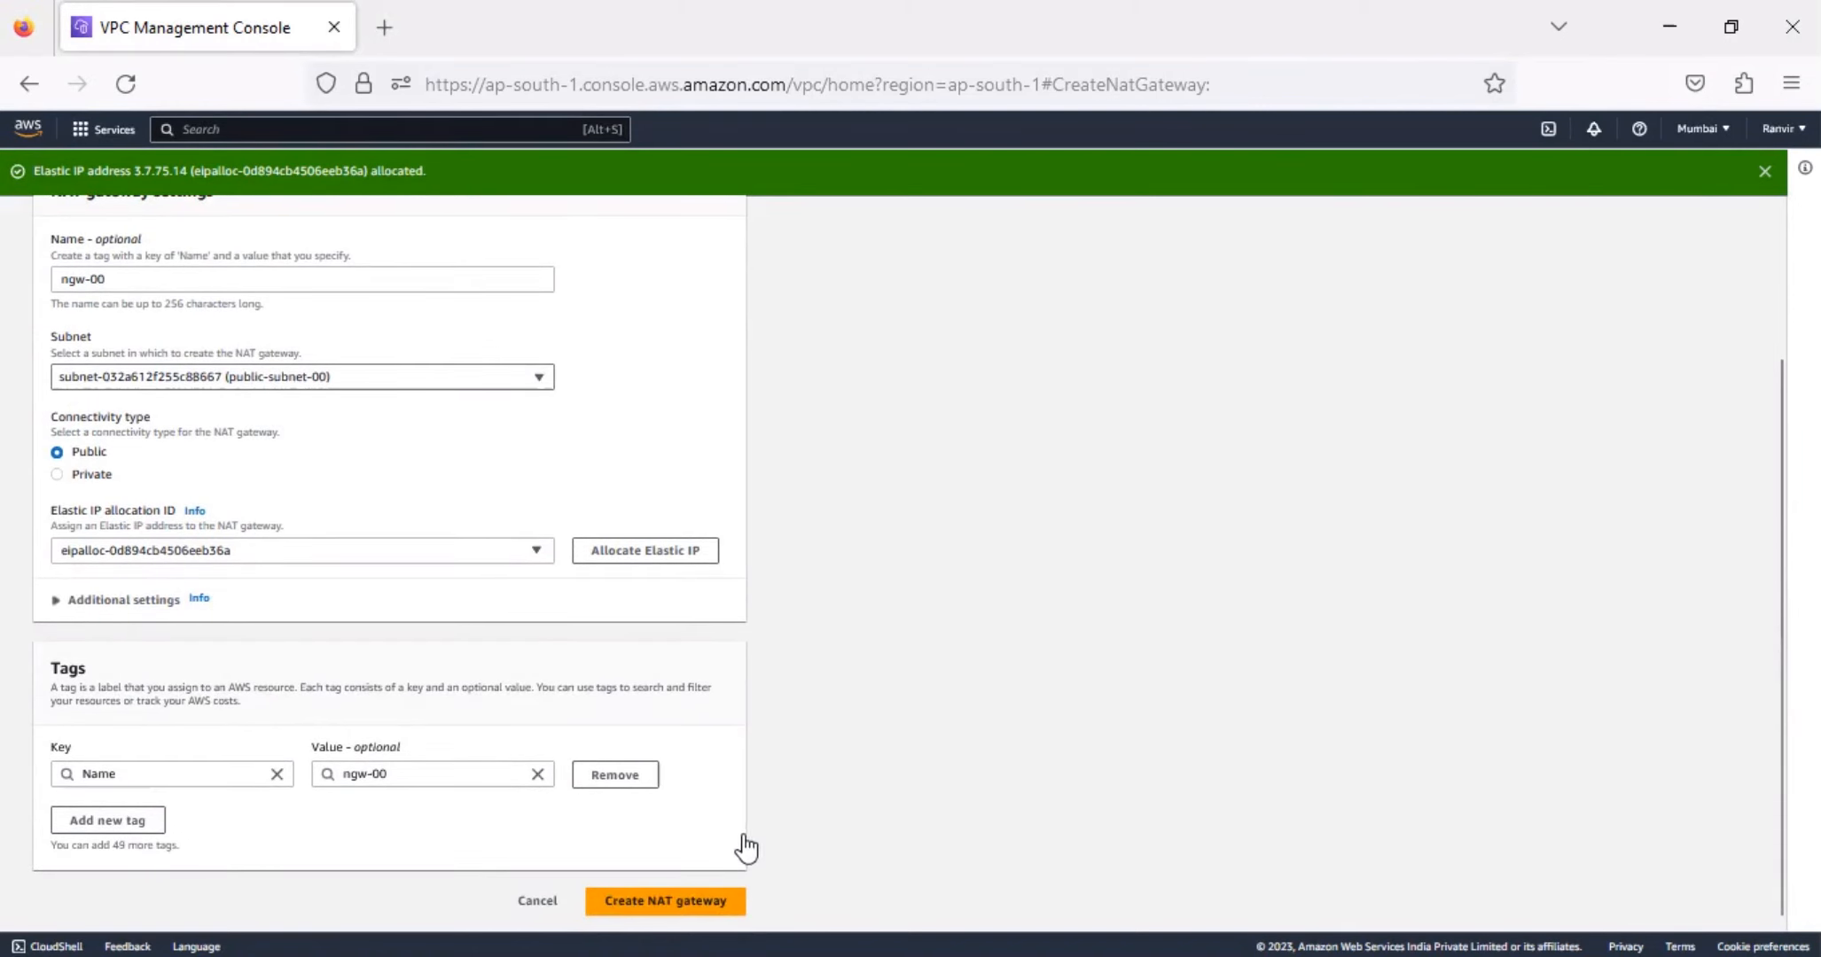
click(725, 901)
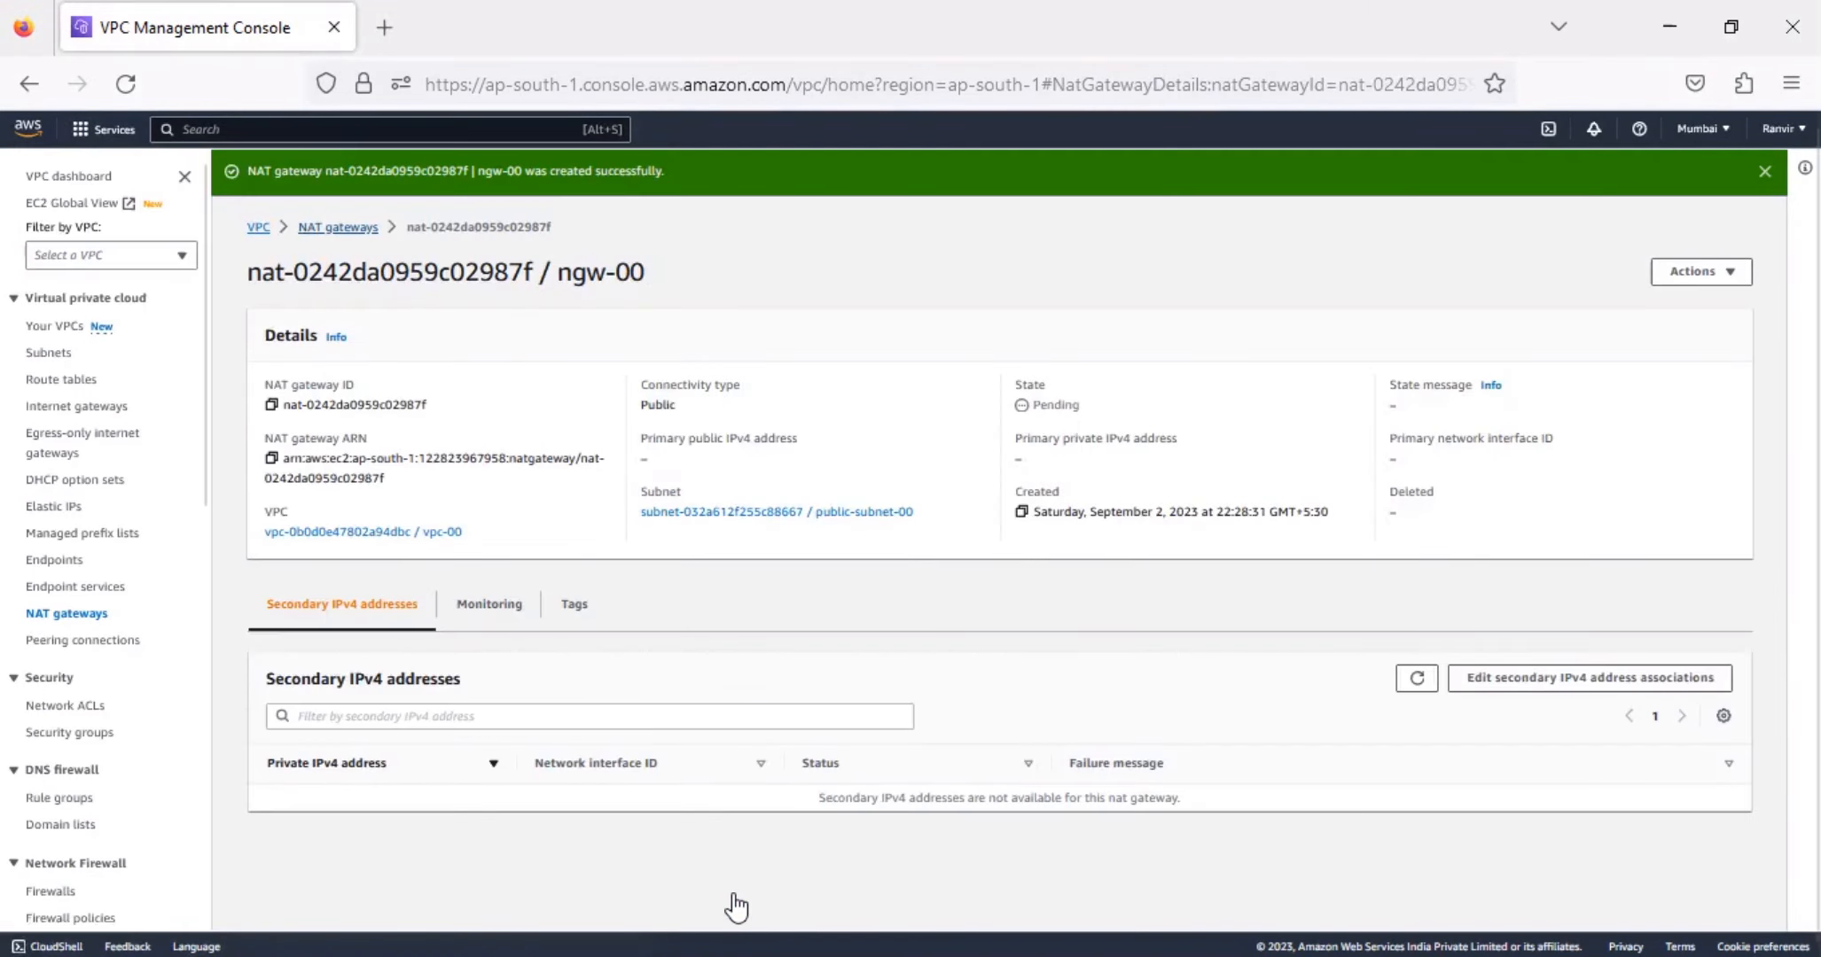
click(337, 228)
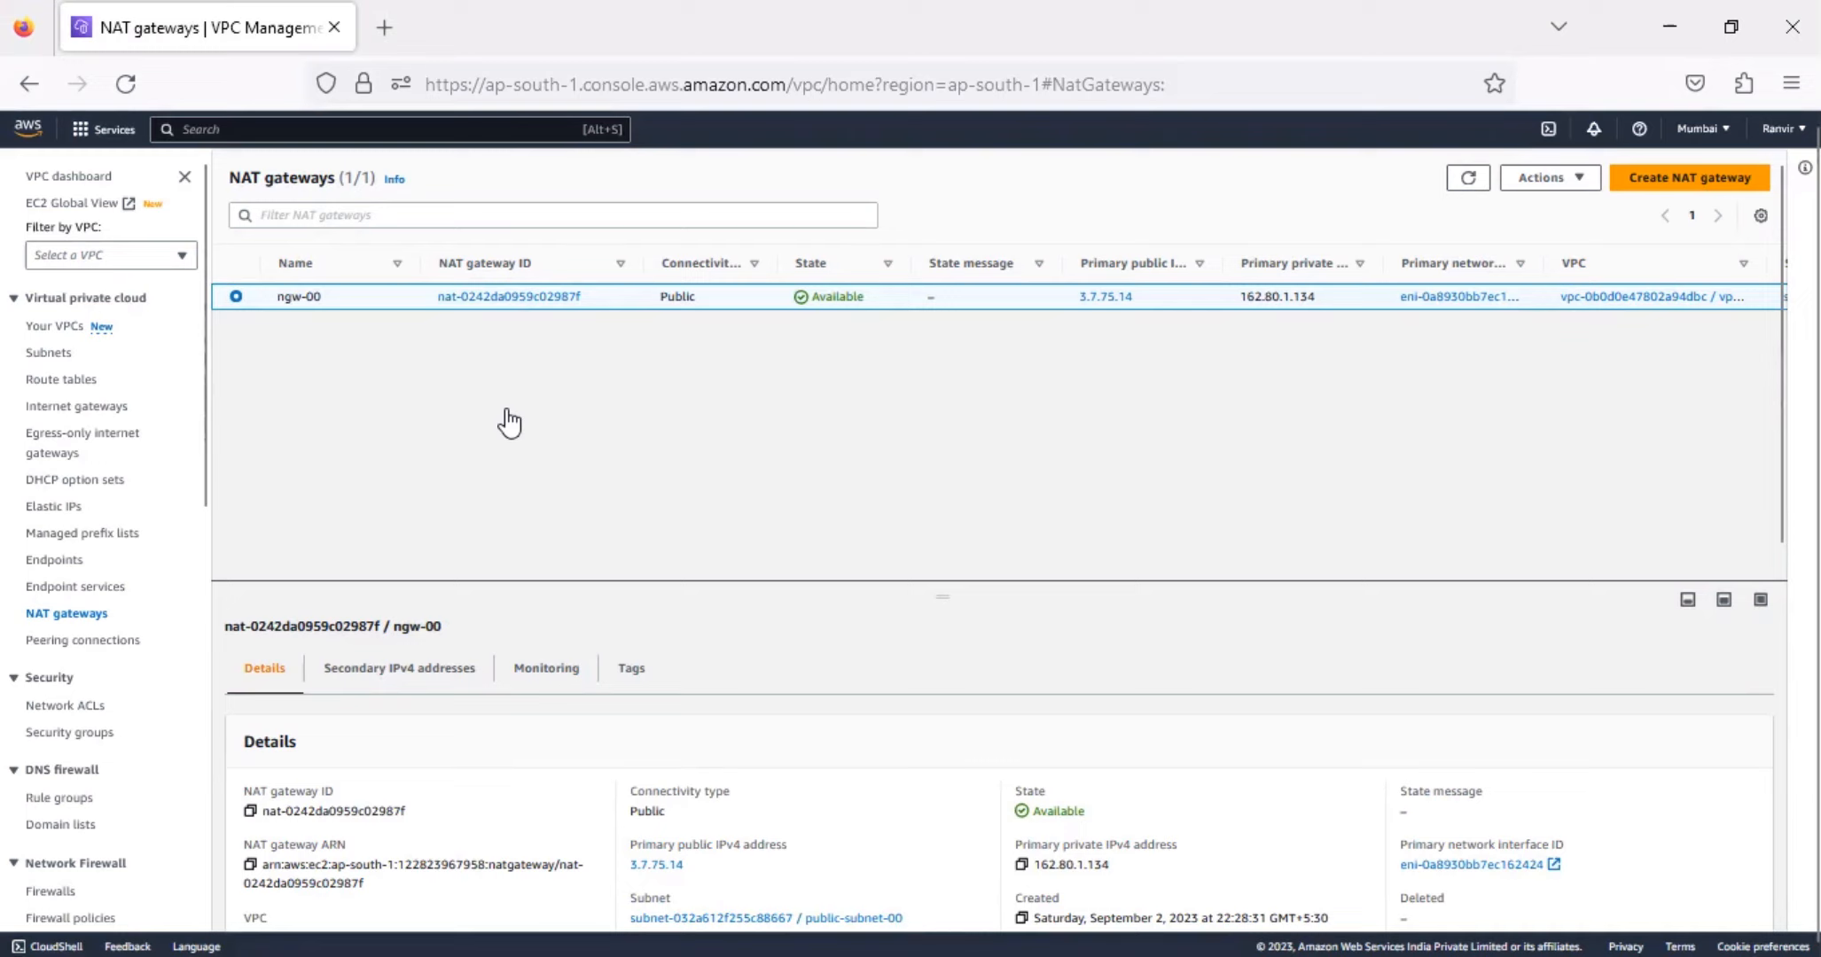
Step: Add a route with destination 0.0.0.0/0 to the private-rtb-00 route table
click(69, 381)
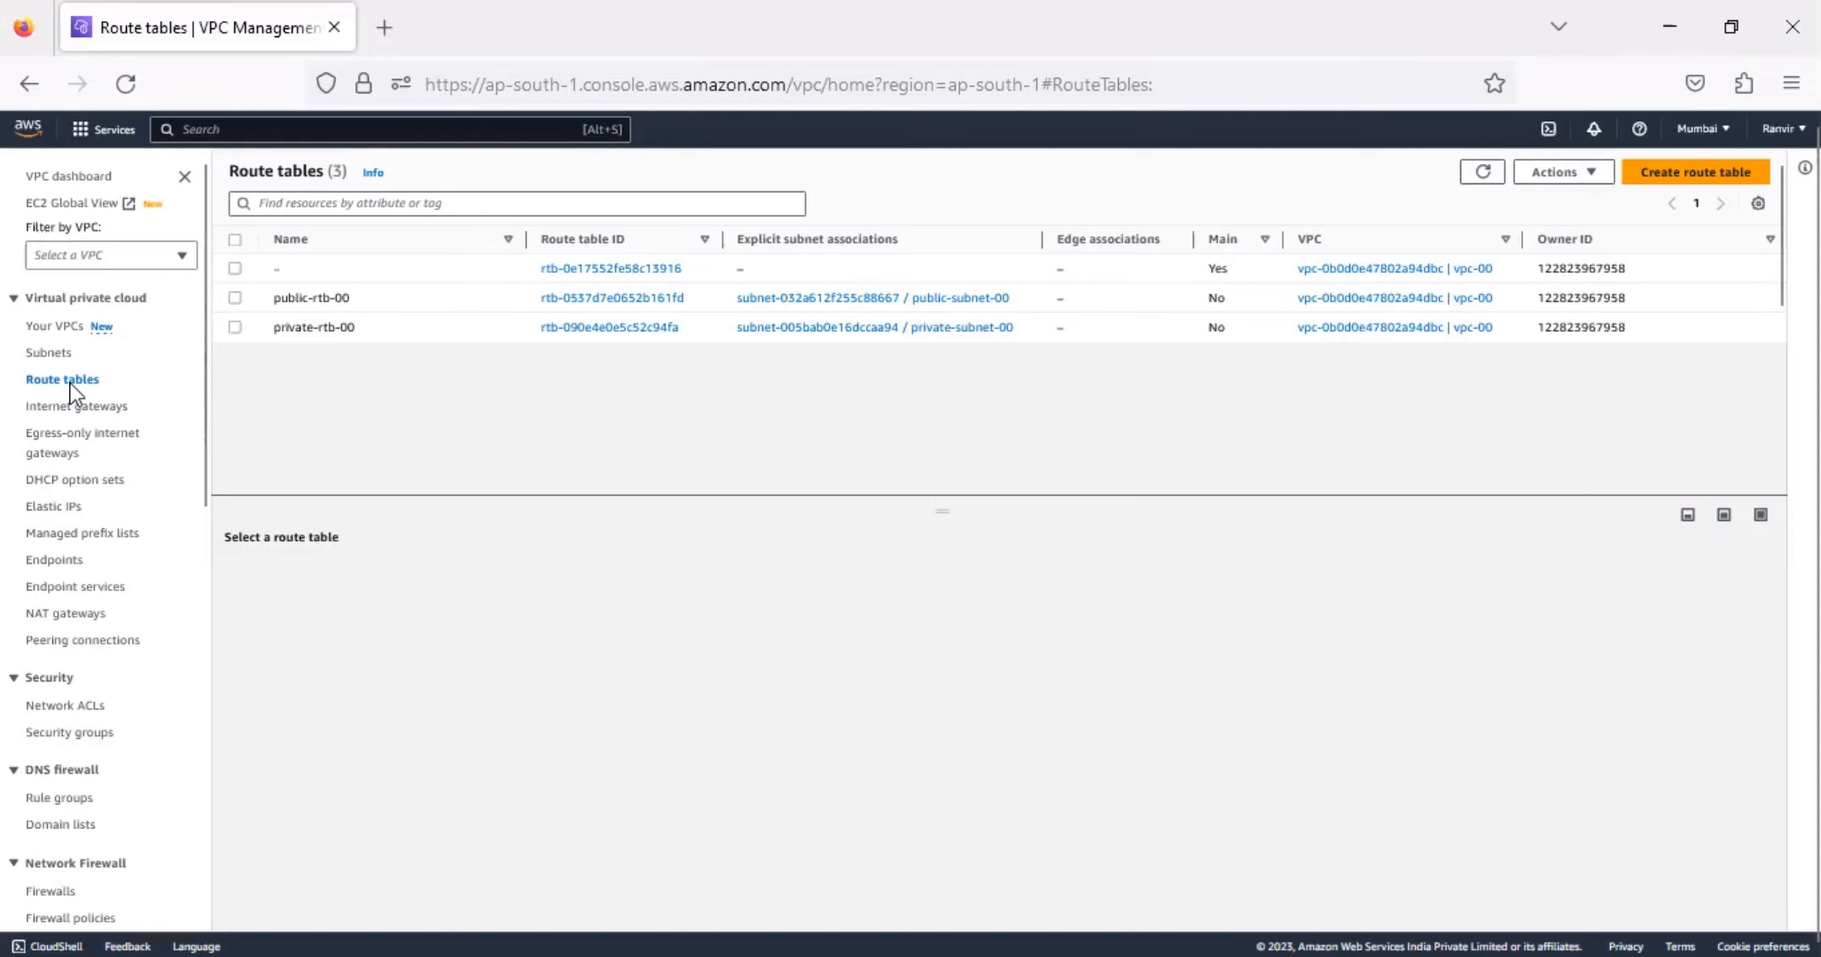
click(234, 327)
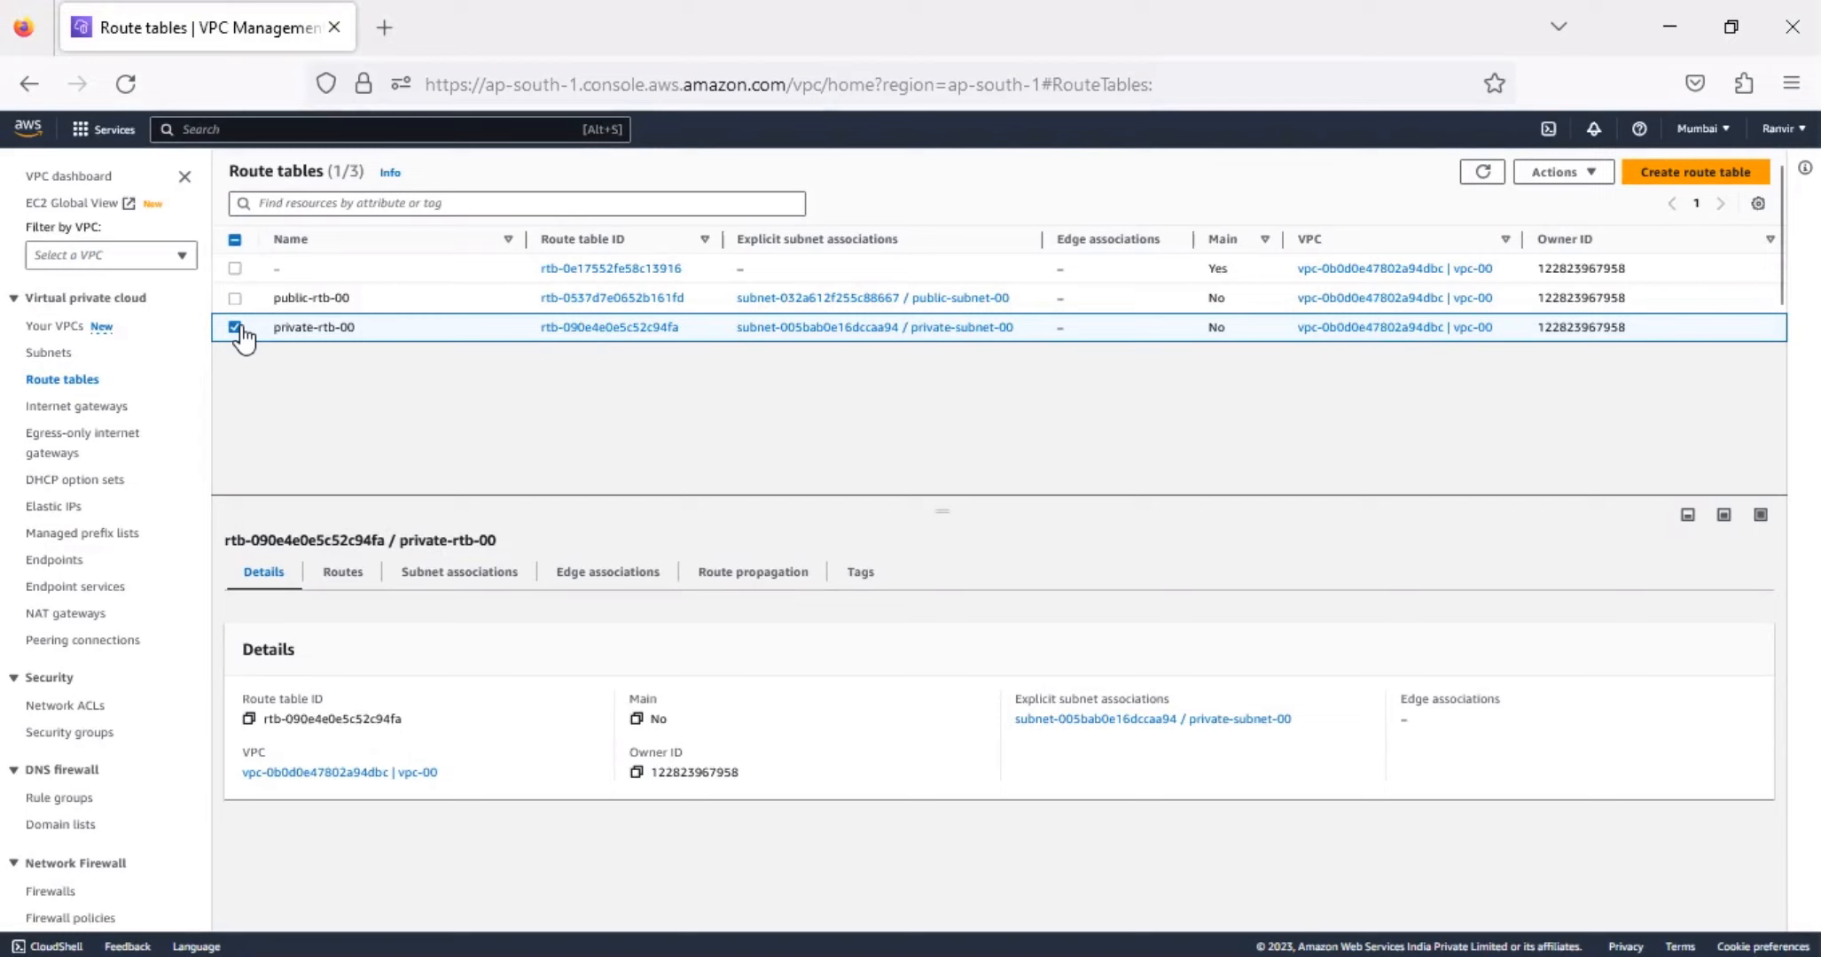
click(341, 576)
click(1725, 631)
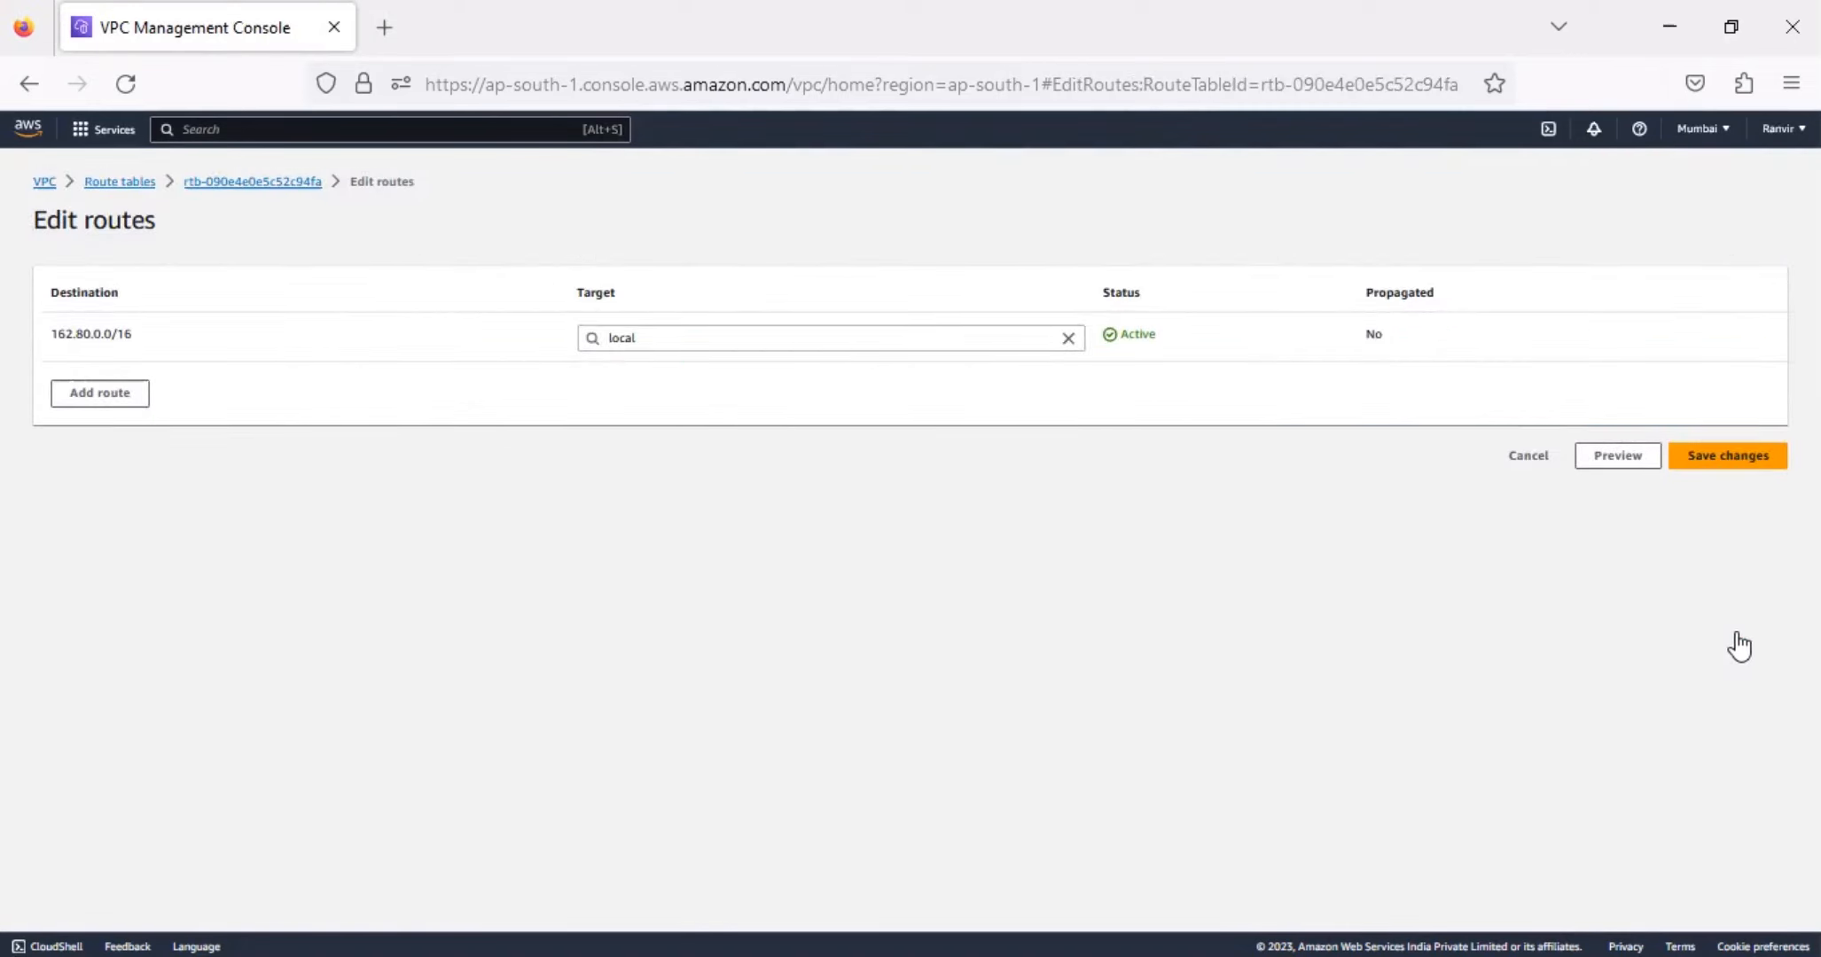
click(133, 406)
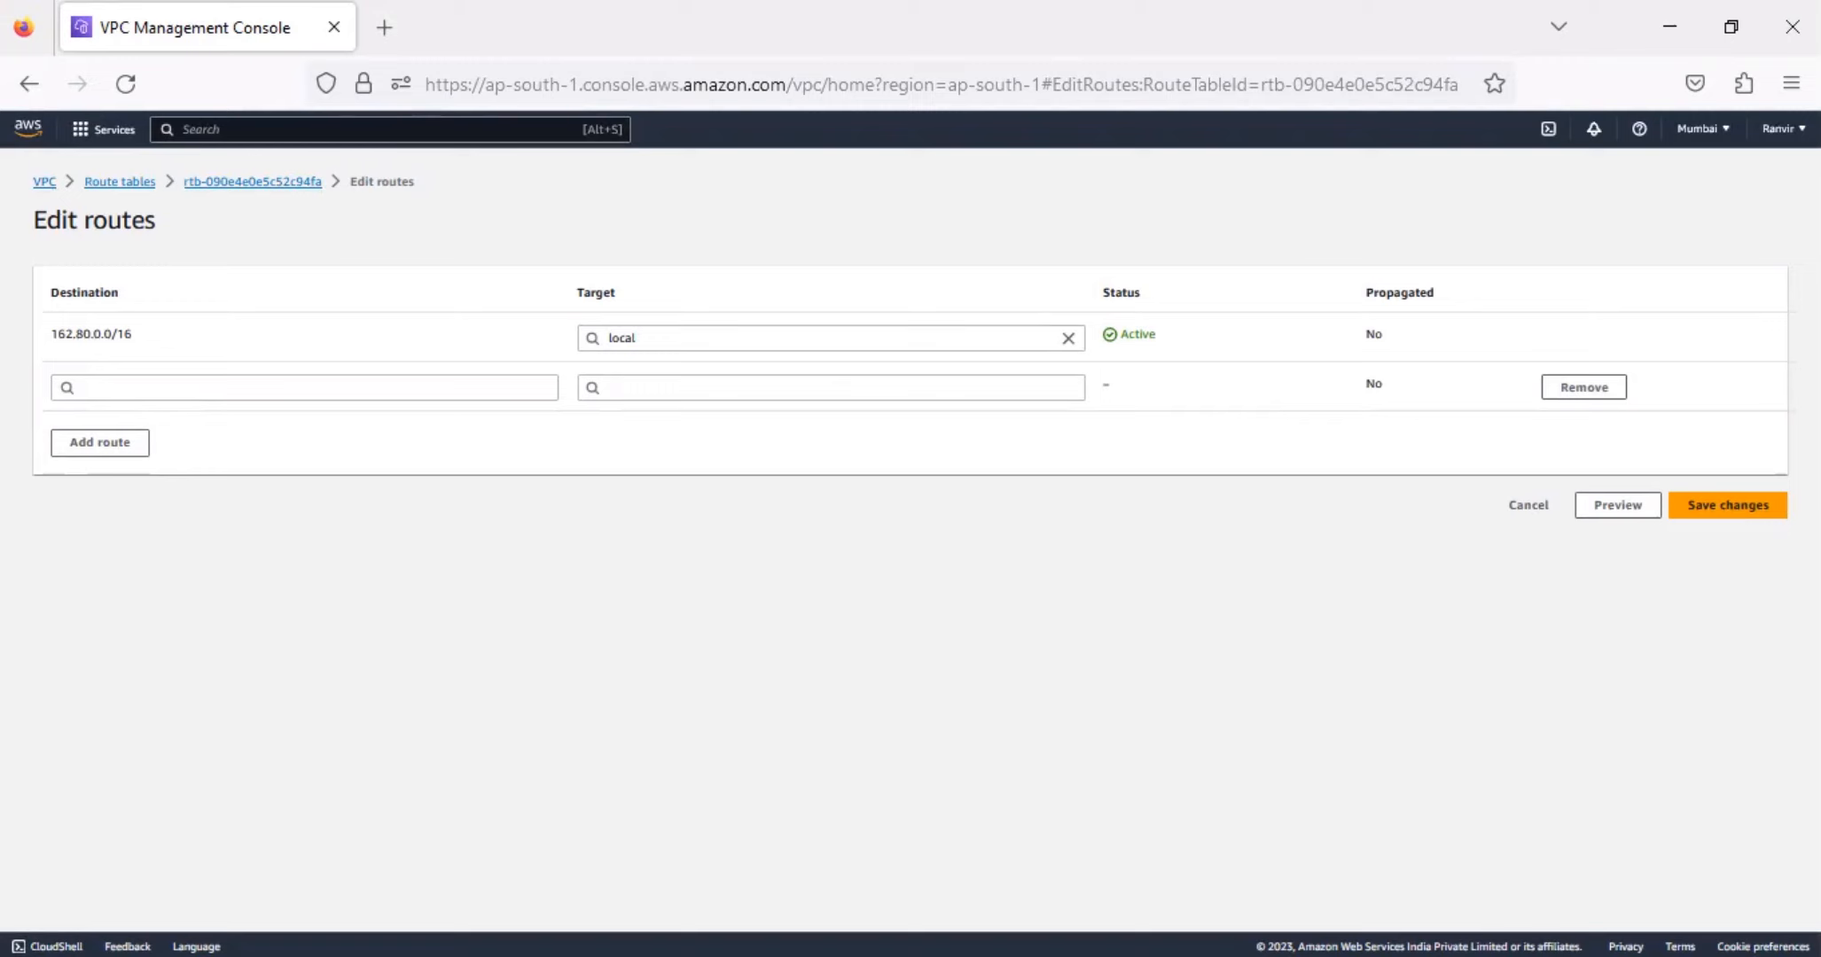
click(182, 388)
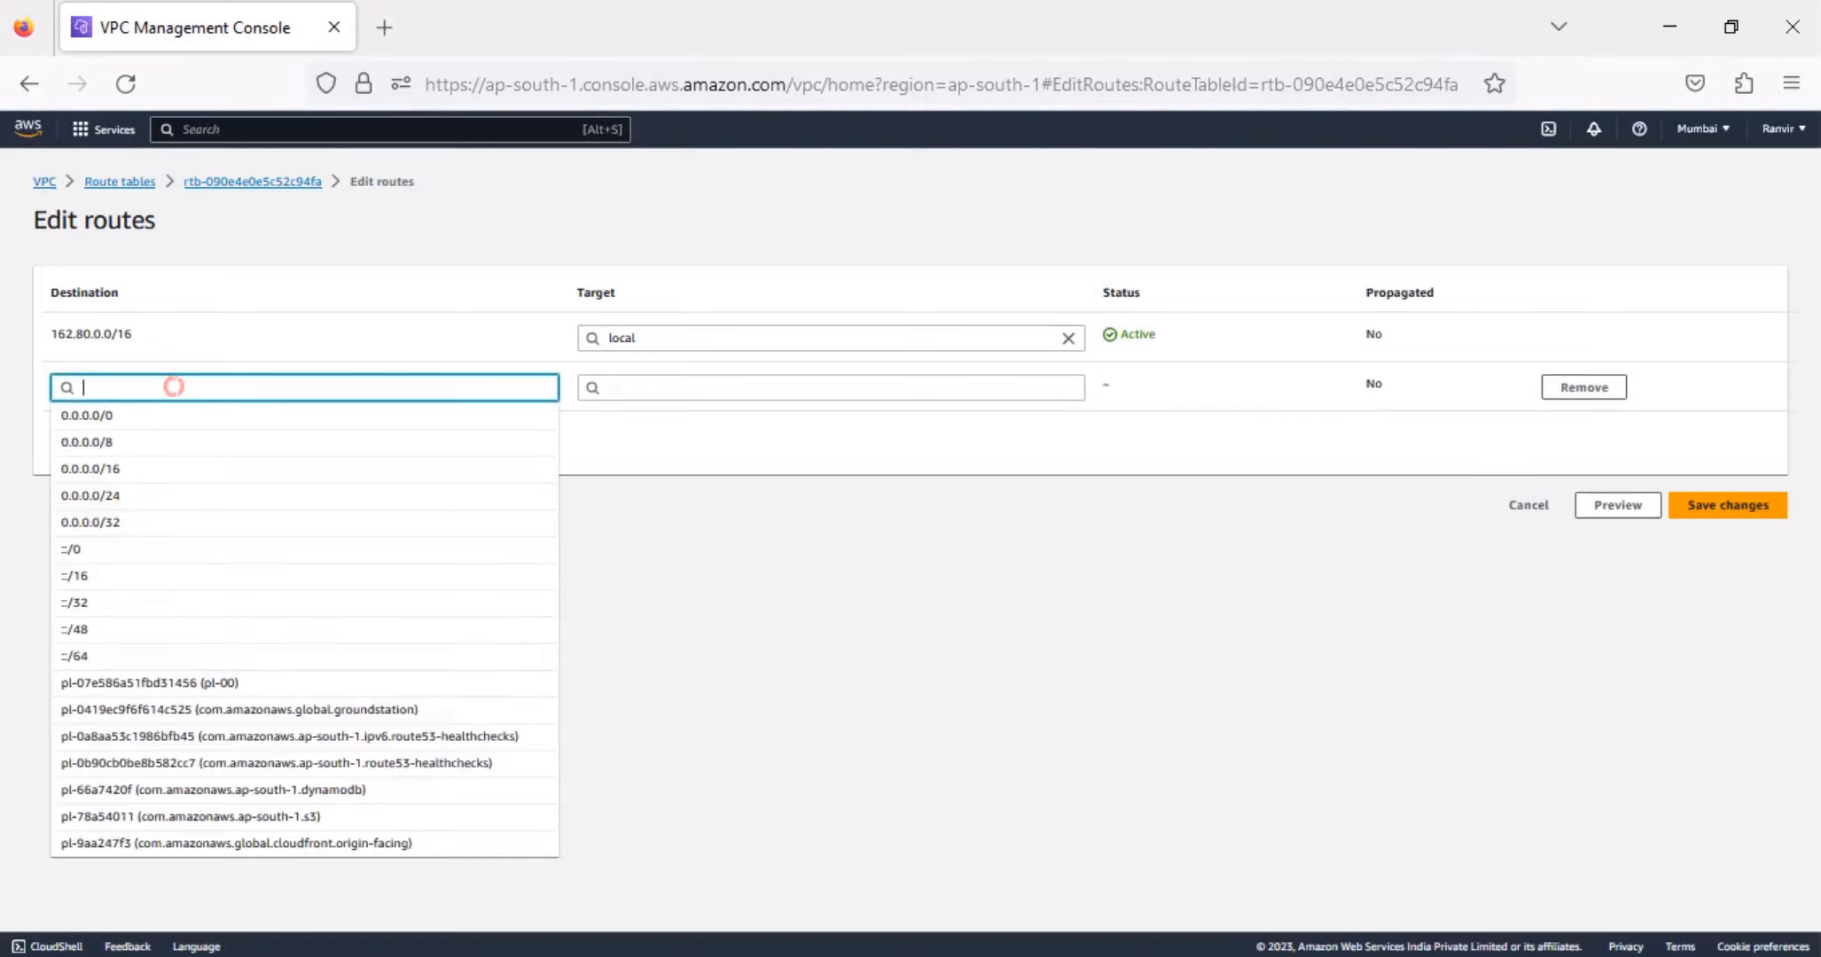
click(169, 414)
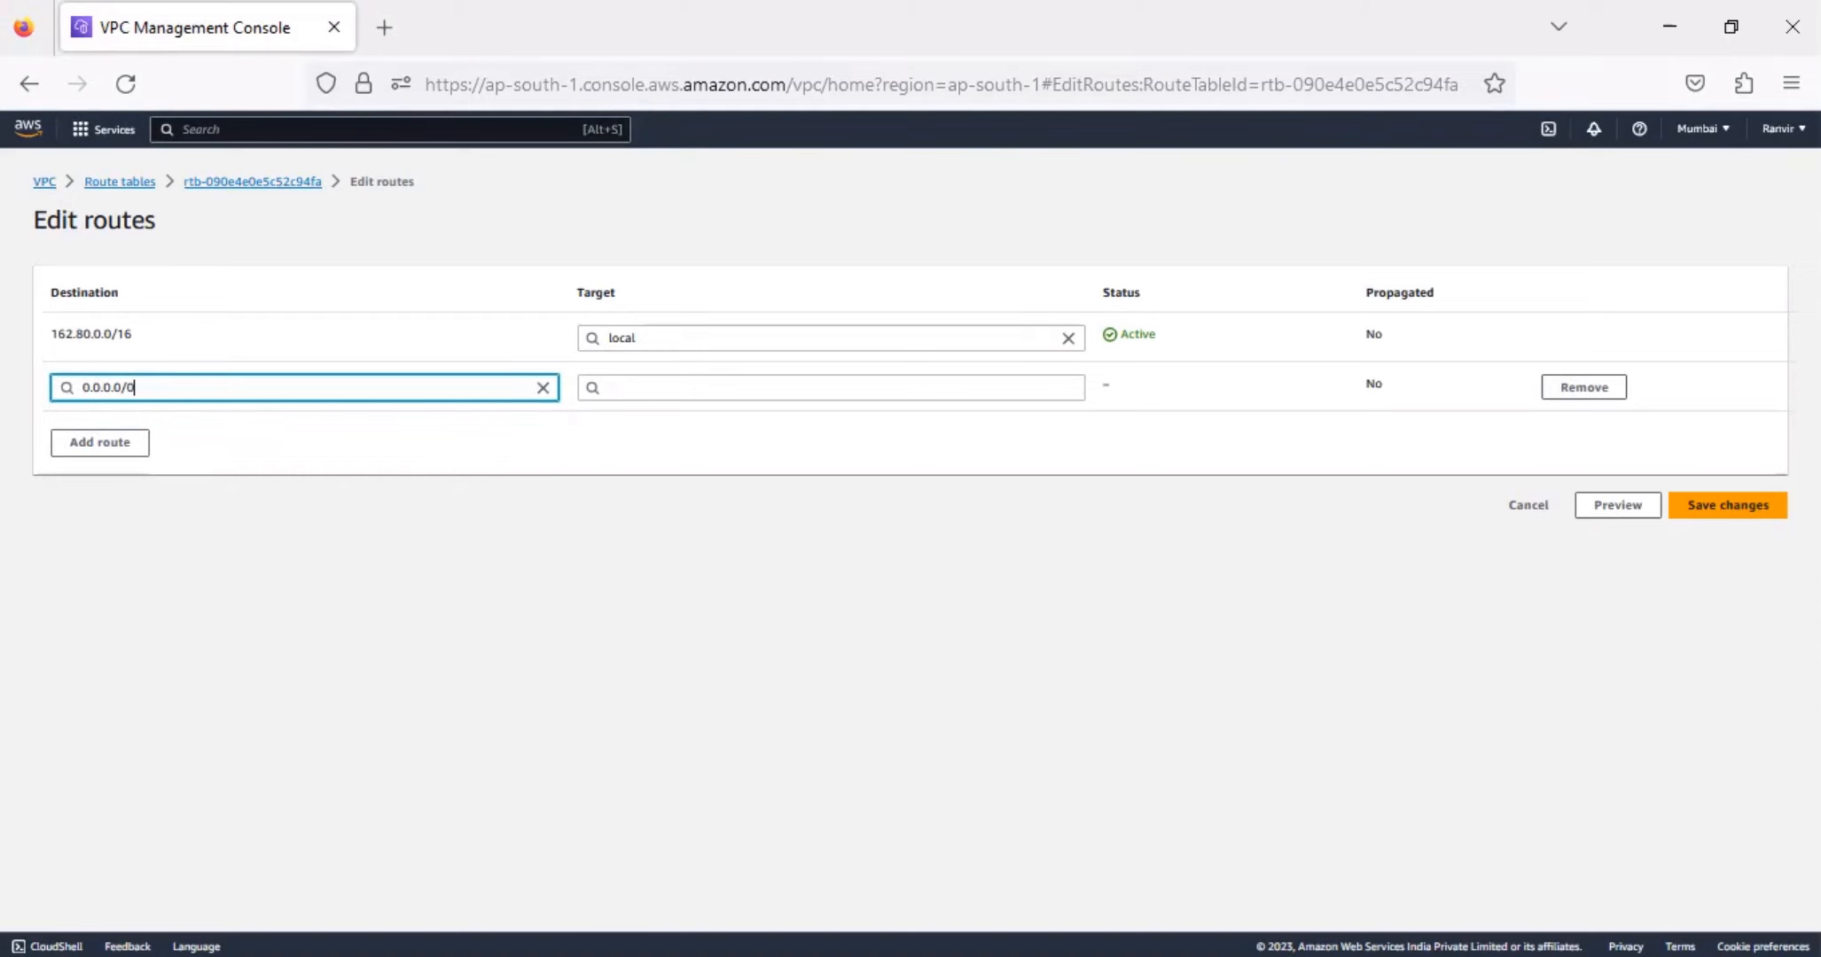
Step: Set the new route's target to the NAT gateway ngw-00 and save the route changes
click(830, 388)
click(645, 600)
click(683, 443)
click(1727, 505)
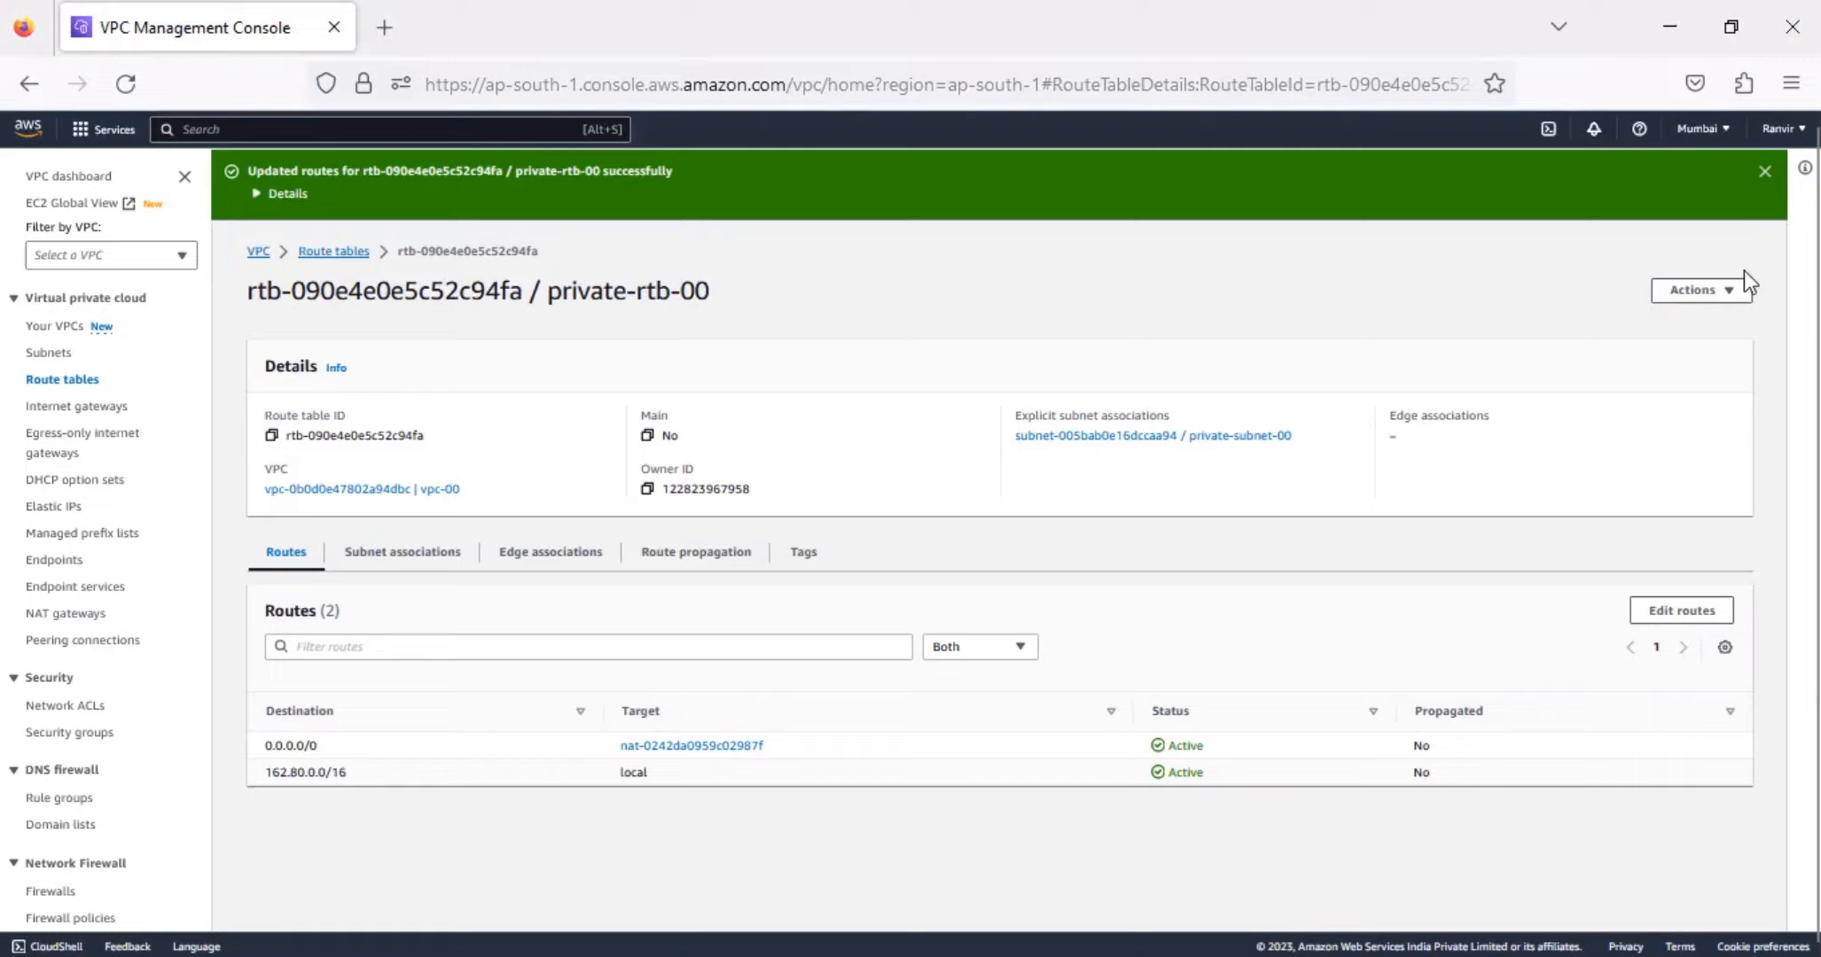
Step: Switch back to the PuTTY session, rerun the ping to google.com from the private instance, and stop it
click(1669, 28)
key(alt+Tab)
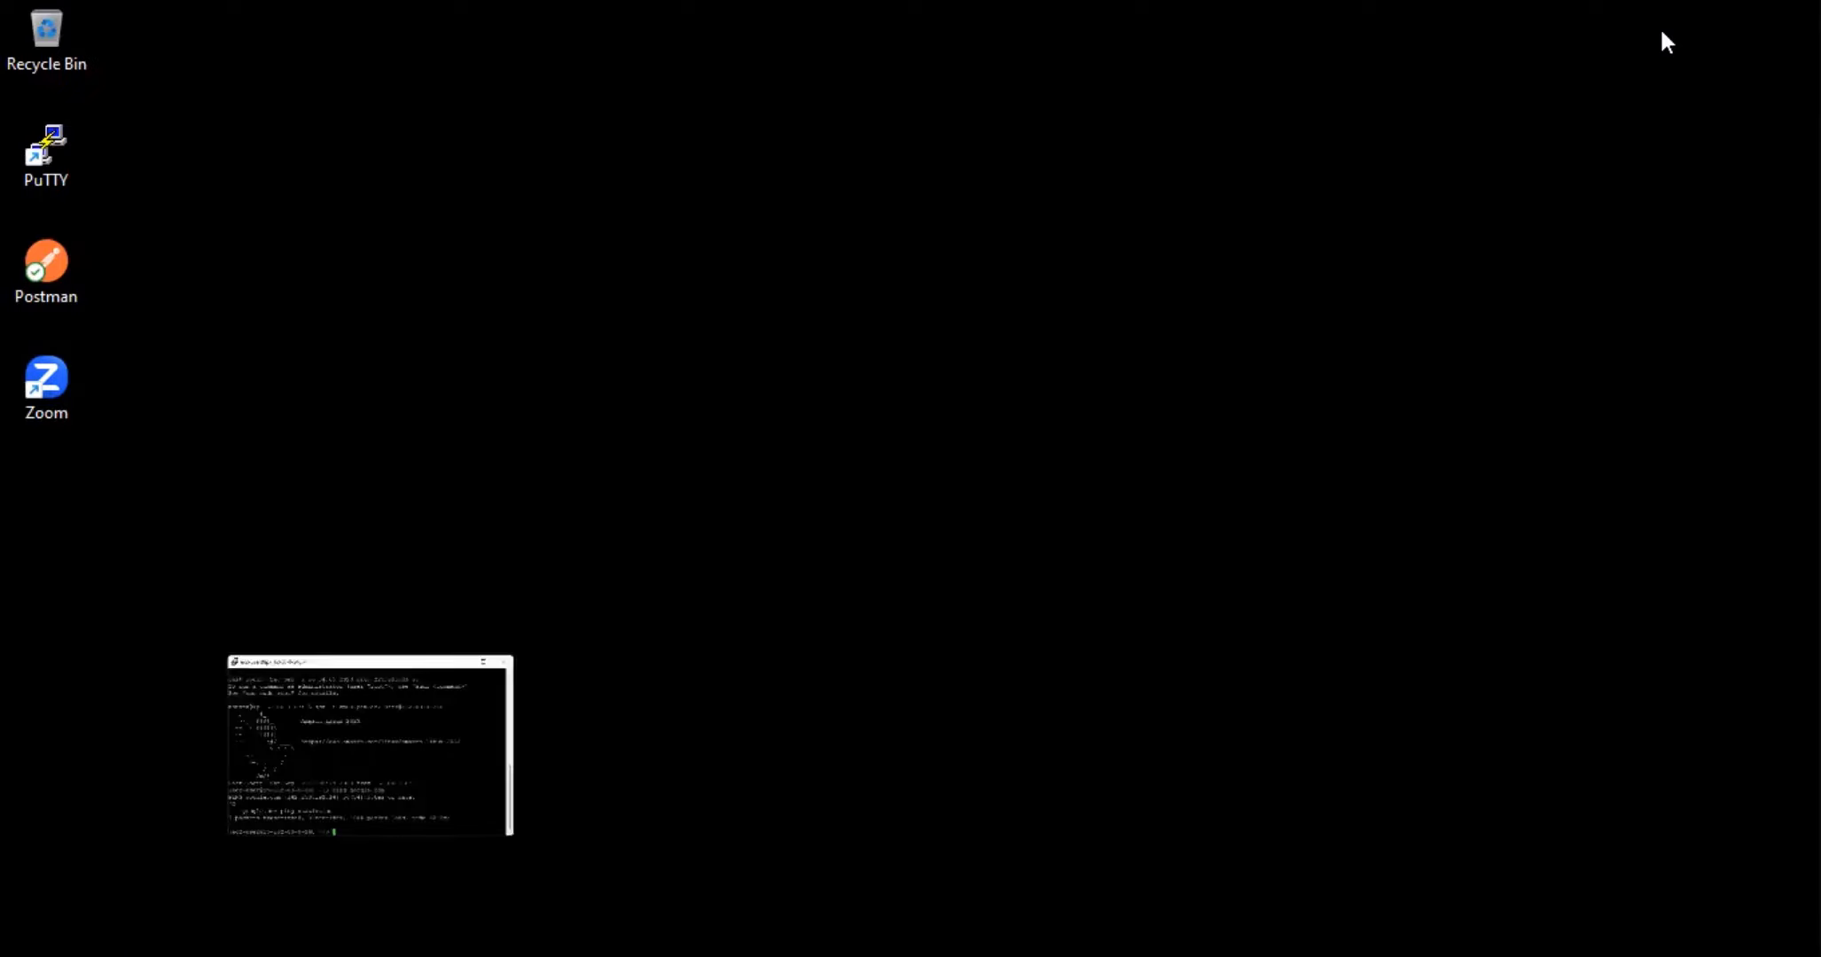
key(Up)
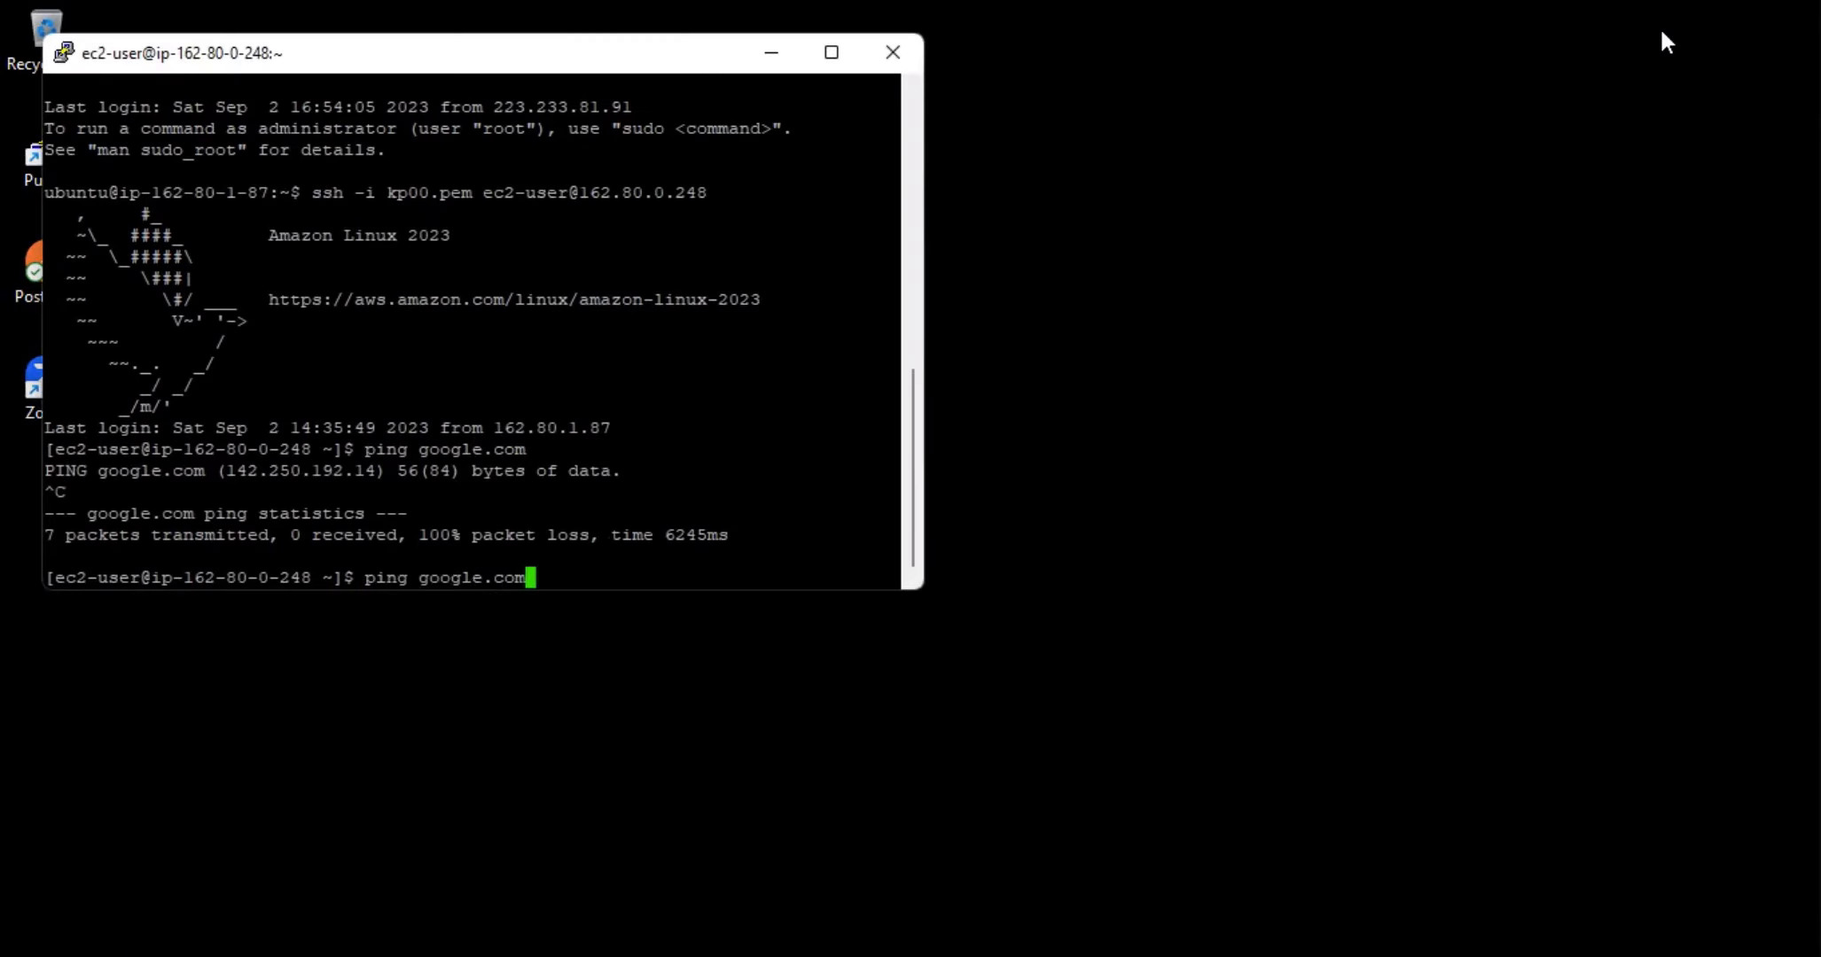
key(Return)
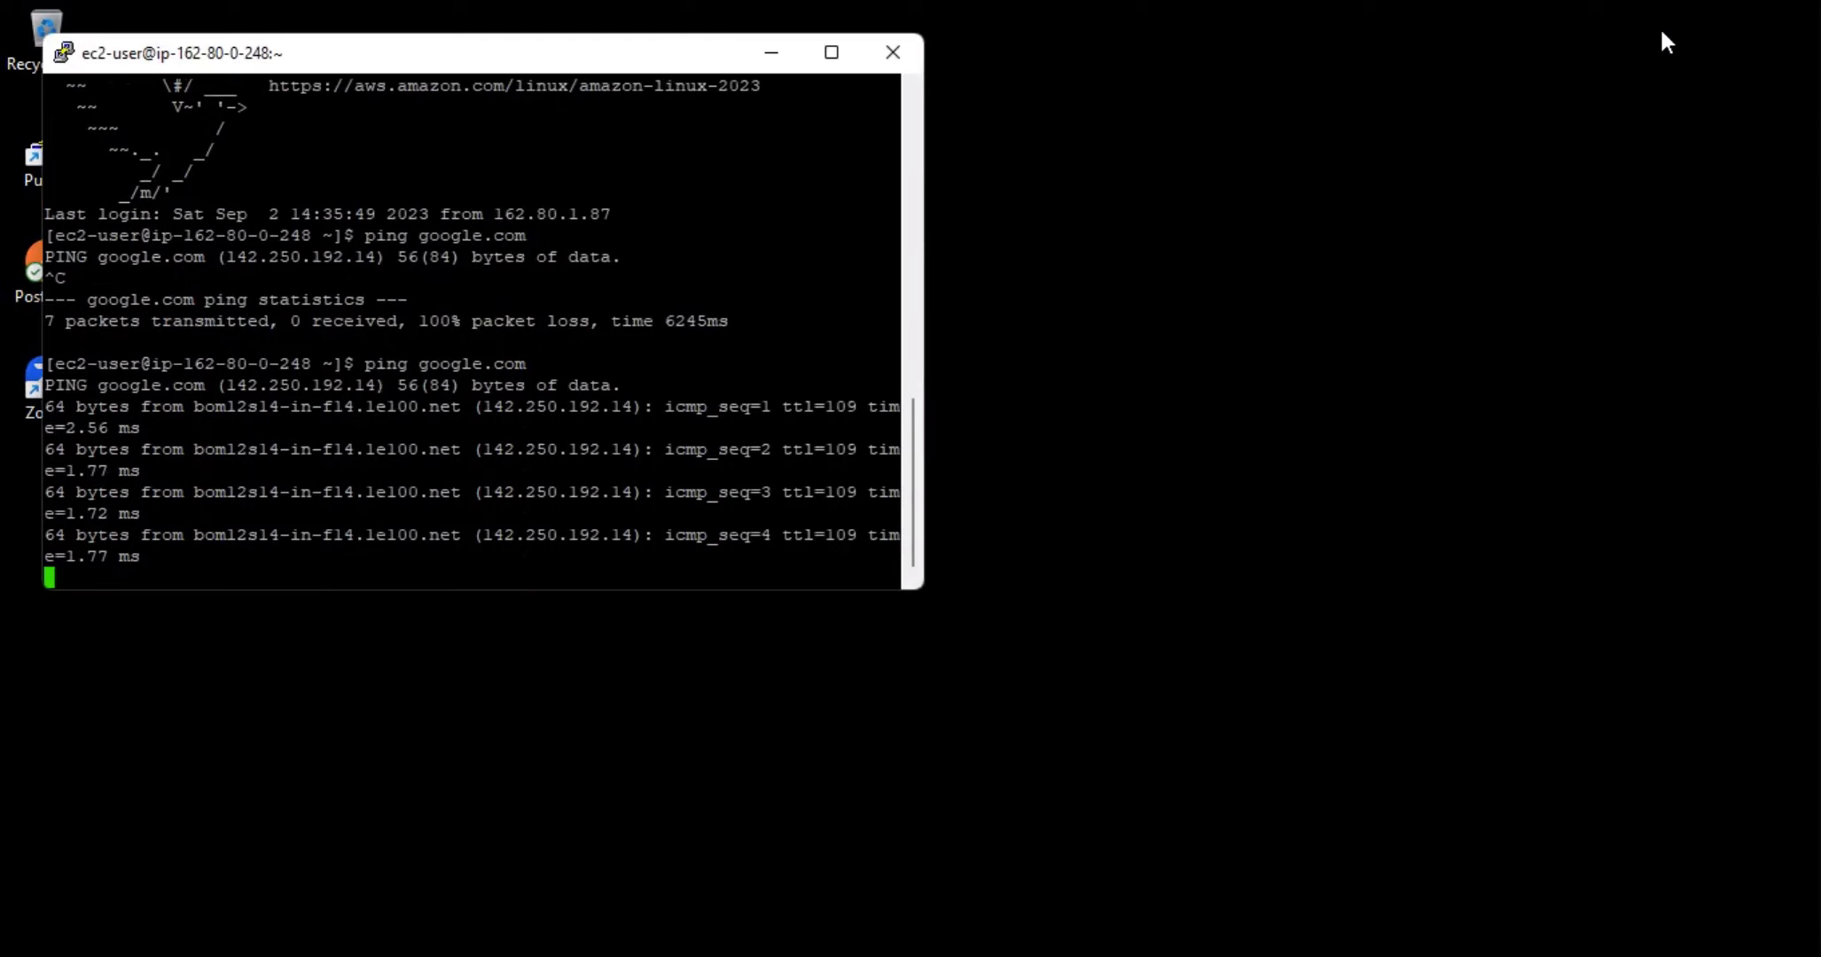
key(ctrl+c)
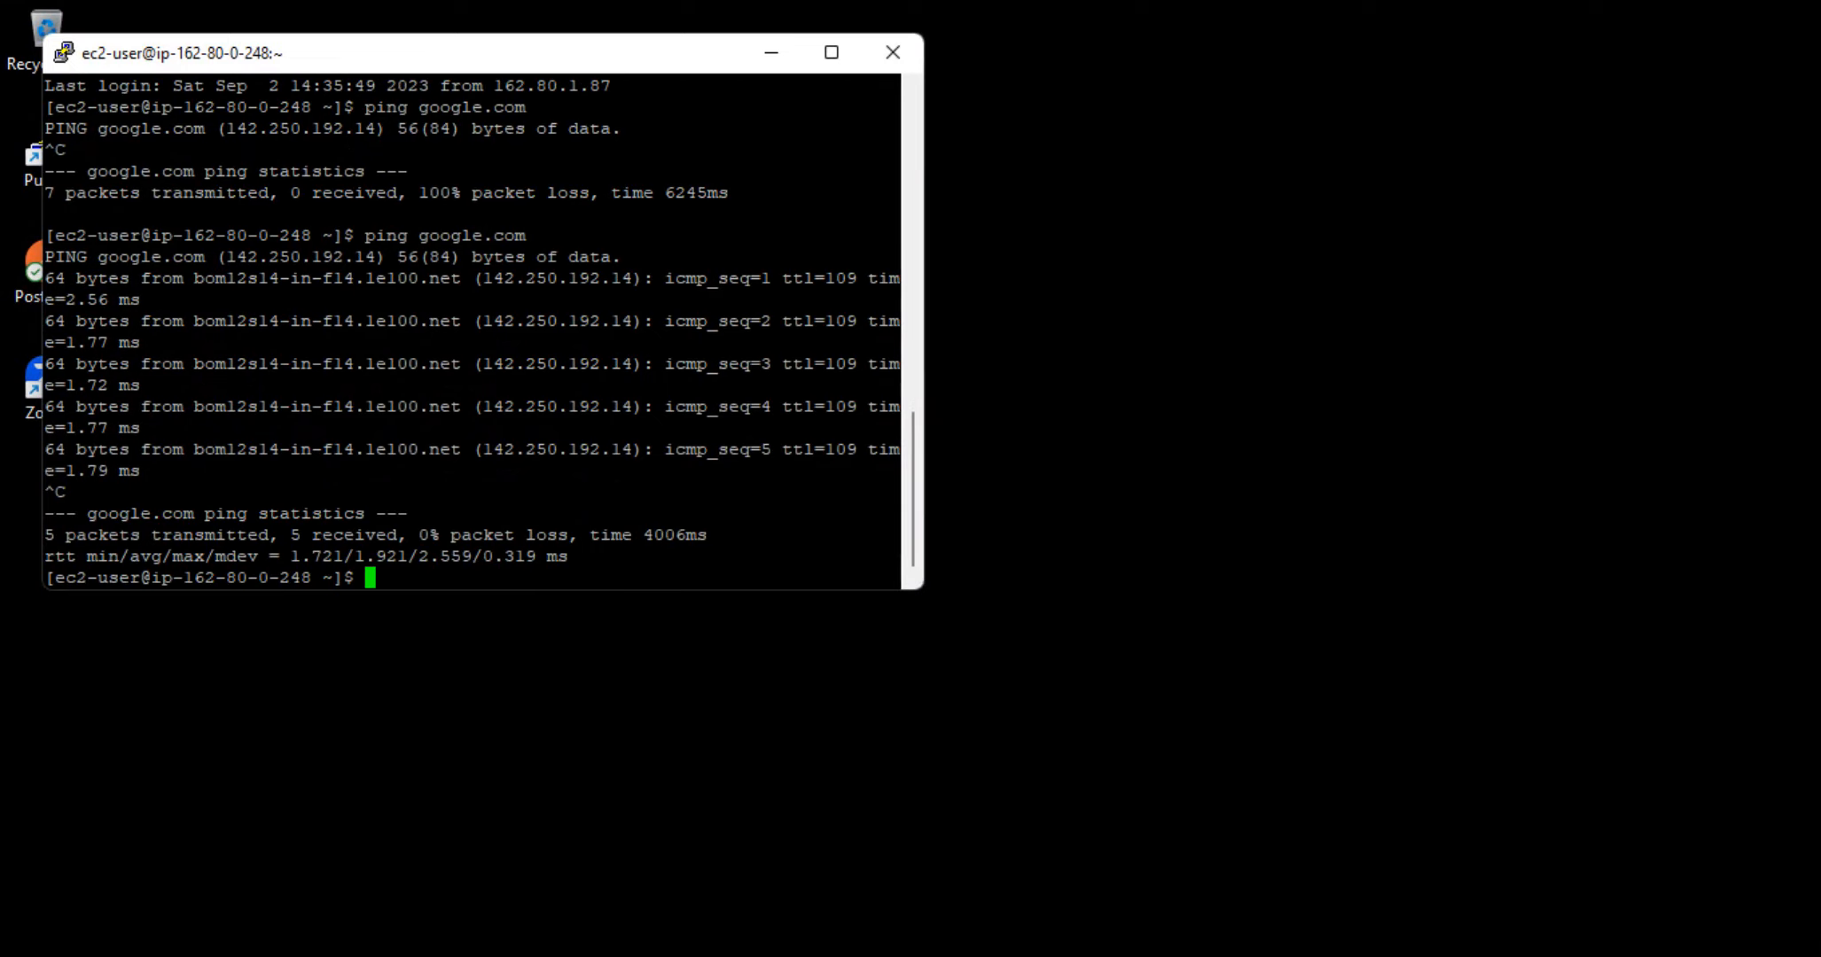